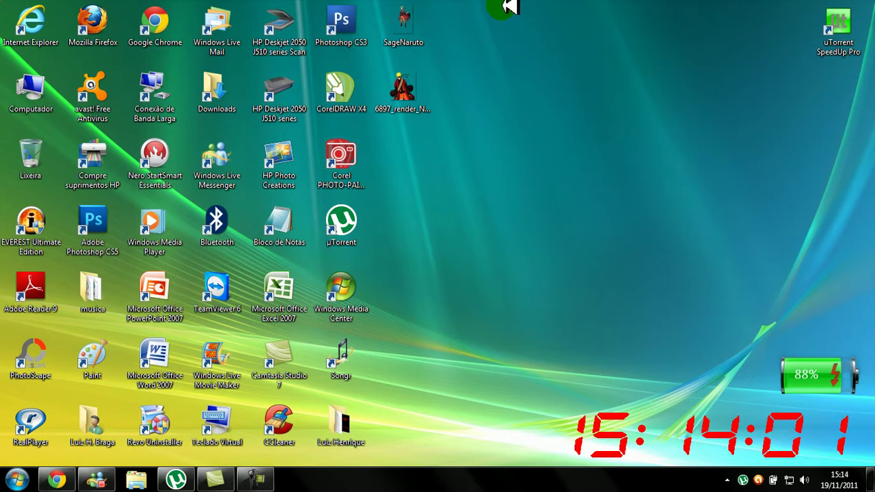
Step: Rearrange the SageNaruto and 6897 render icons on the desktop and refresh it
{"action": "left_click_drag", "start_coordinate": [510, 7], "coordinate": [225, 361]}
{"action": "left_click", "coordinate": [418, 219]}
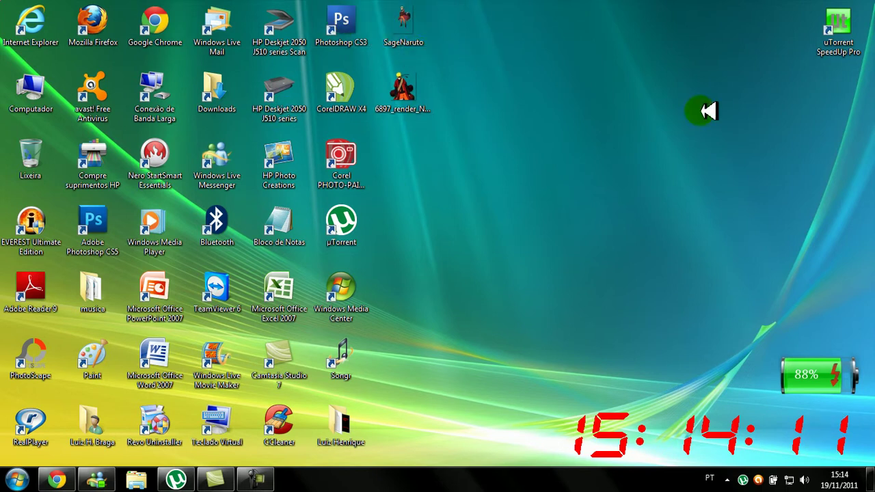
{"action": "left_click_drag", "start_coordinate": [488, 2], "coordinate": [4, 468]}
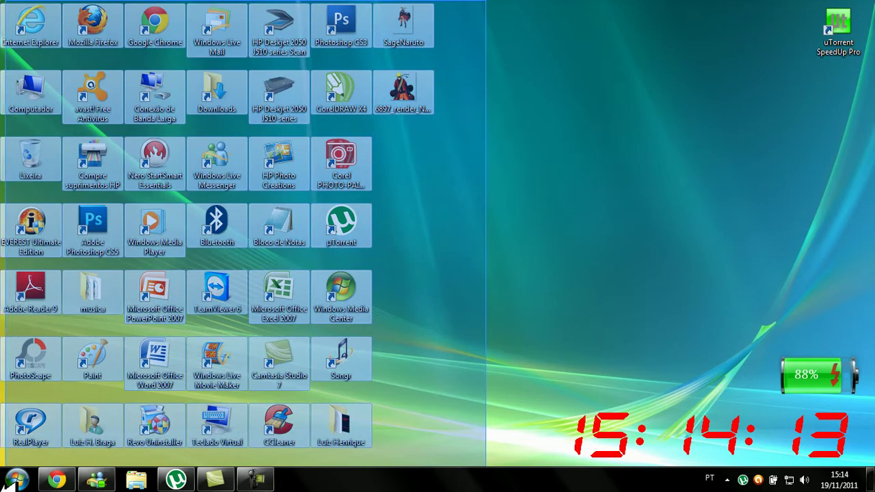
{"action": "left_click", "coordinate": [422, 167]}
{"action": "mouse_move", "coordinate": [422, 168]}
{"action": "left_mouse_down"}
{"action": "mouse_move", "coordinate": [386, 5]}
{"action": "mouse_move", "coordinate": [528, 22]}
{"action": "mouse_move", "coordinate": [429, 23]}
{"action": "left_mouse_up"}
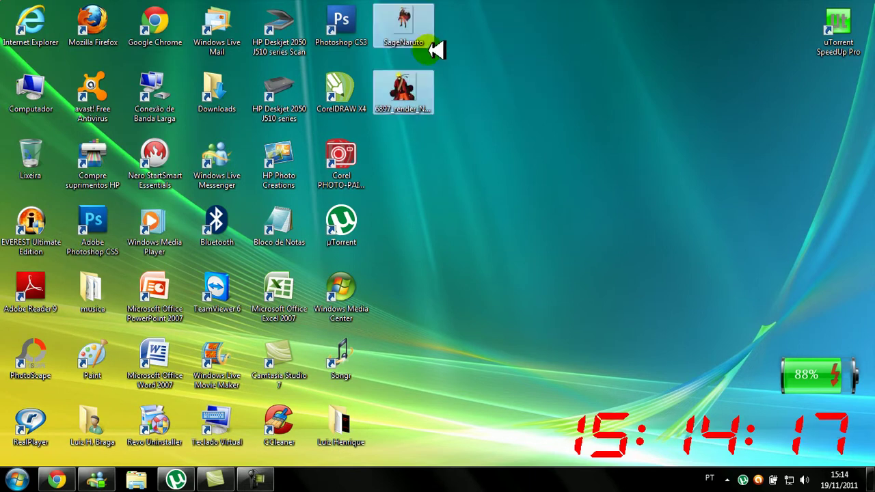
{"action": "left_click_drag", "start_coordinate": [512, 6], "coordinate": [13, 482]}
{"action": "left_click", "coordinate": [477, 175]}
{"action": "right_click", "coordinate": [492, 103]}
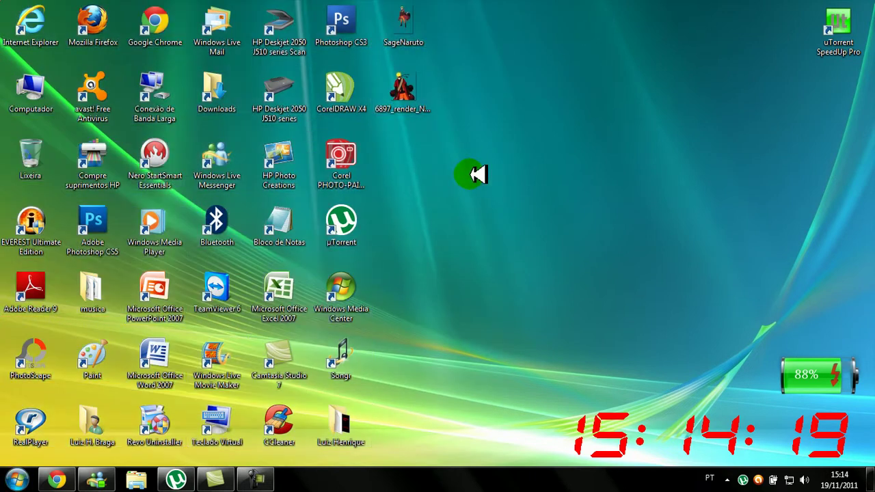
{"action": "left_click", "coordinate": [523, 142]}
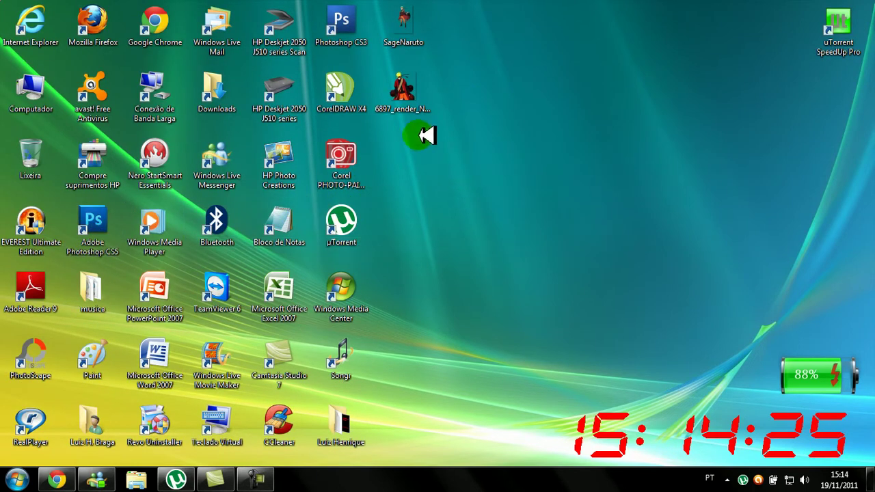
{"action": "left_click_drag", "start_coordinate": [427, 135], "coordinate": [426, 9]}
{"action": "left_click", "coordinate": [463, 297]}
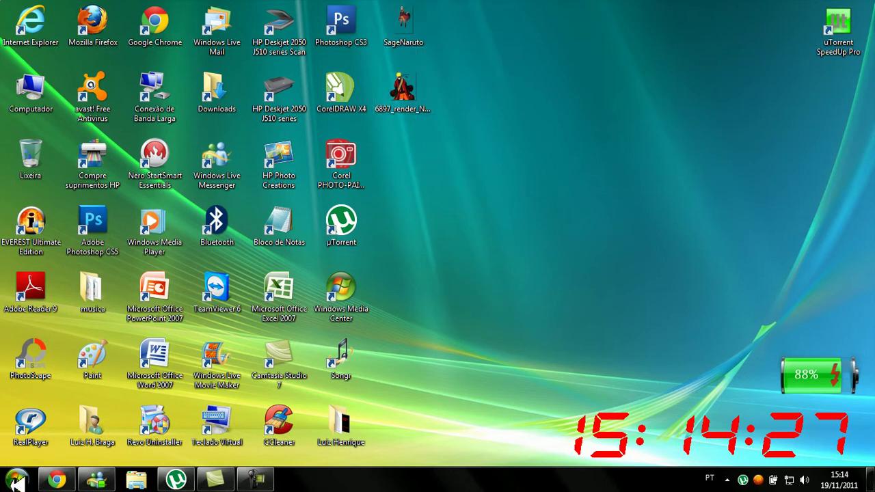
Step: In a new Chrome tab, search Google Images for 'naruto png'
{"action": "left_click", "coordinate": [48, 483]}
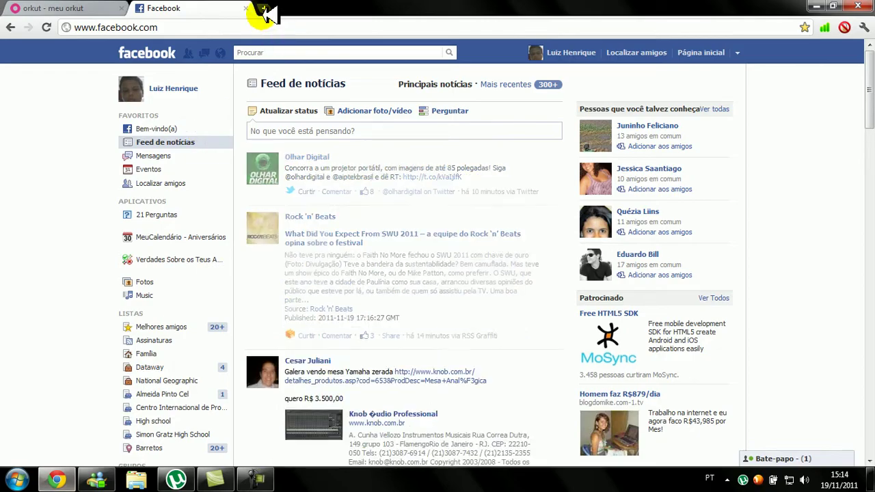
{"action": "left_click", "coordinate": [264, 10]}
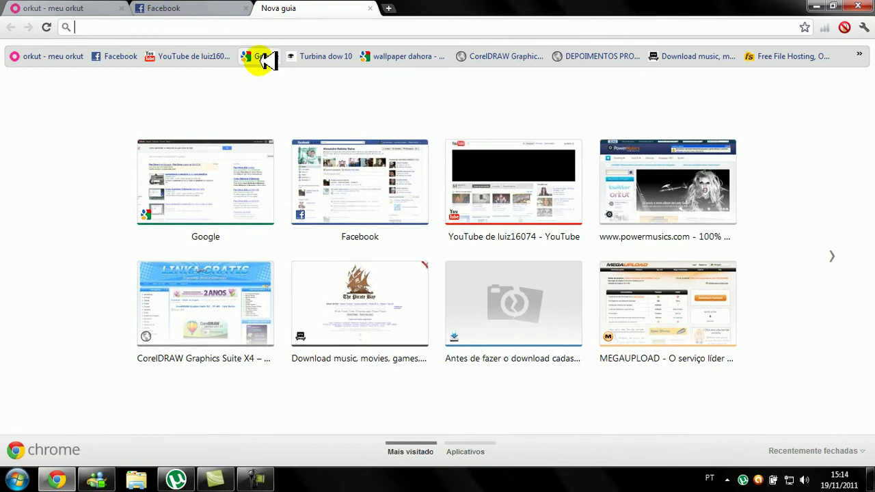
{"action": "left_click", "coordinate": [264, 58]}
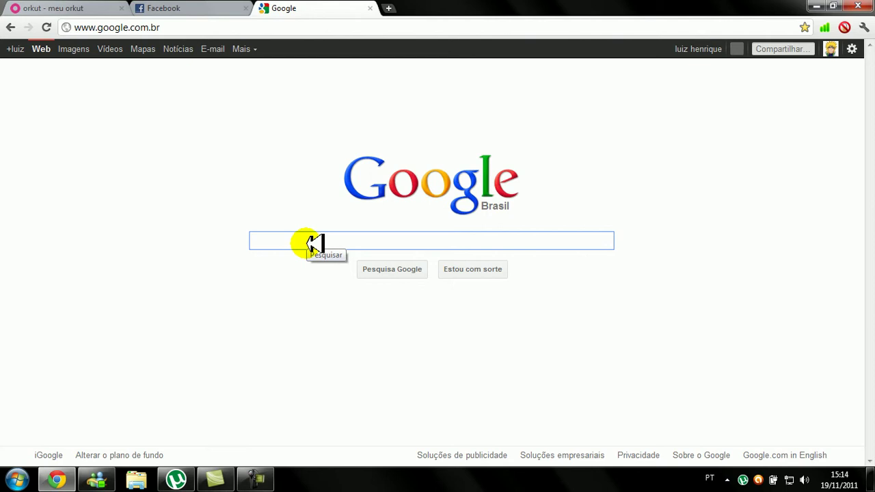
{"action": "type", "text": "naruto "}
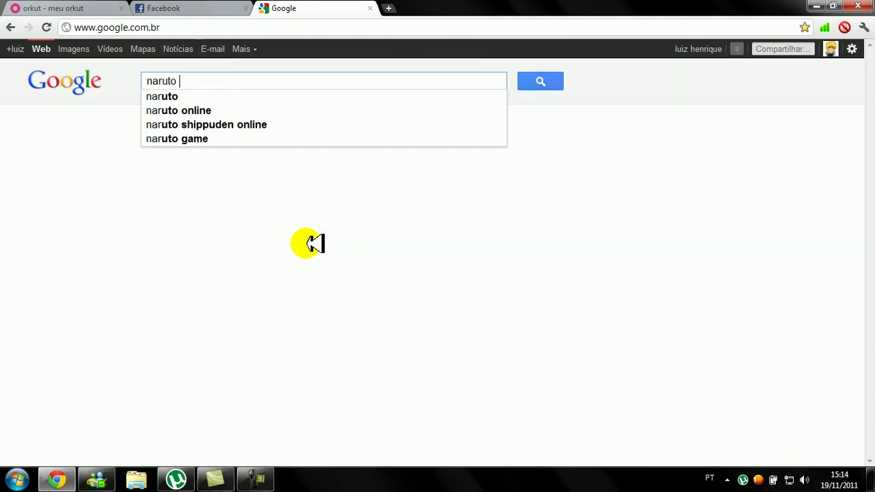
{"action": "type", "text": "p"}
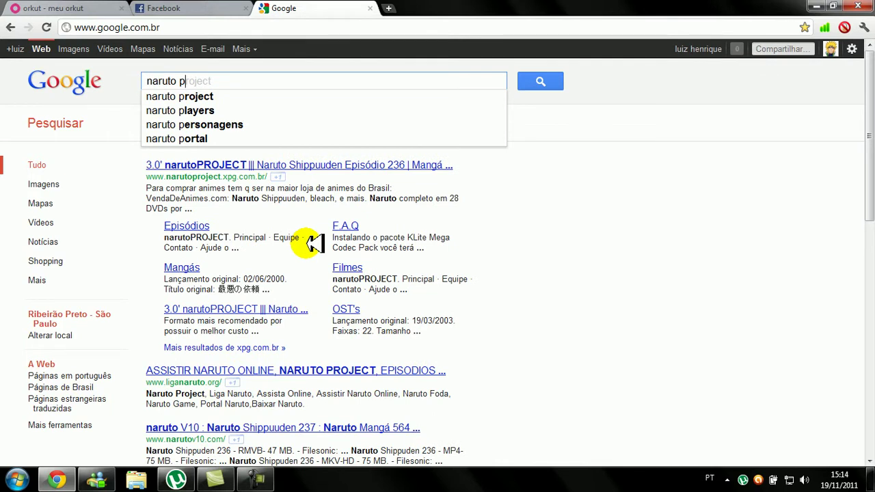
{"action": "type", "text": "ng"}
{"action": "key", "text": "Return"}
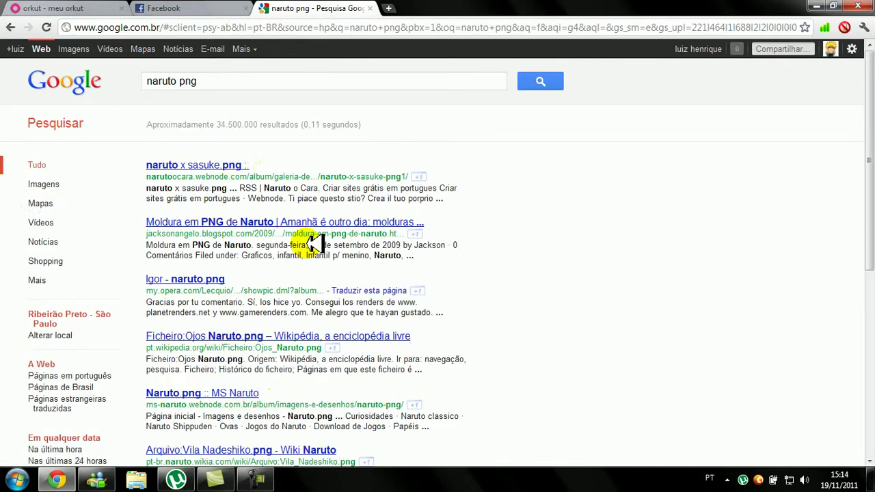
{"action": "left_click", "coordinate": [77, 48]}
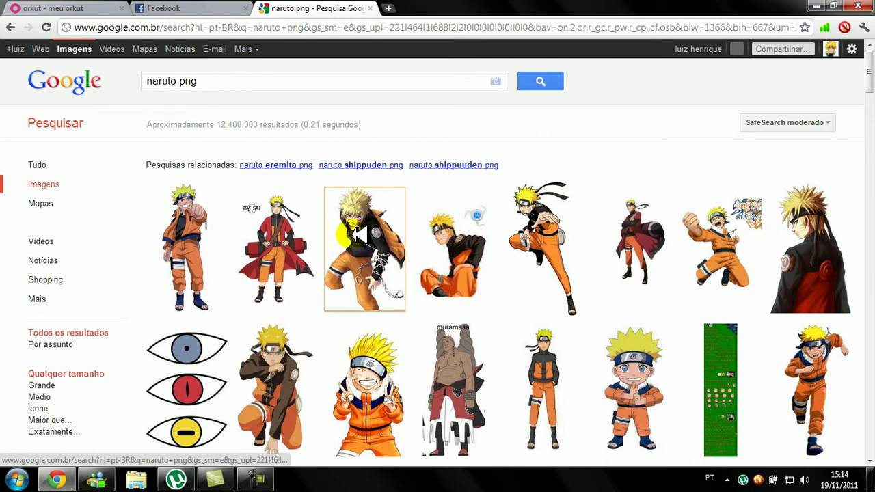
{"action": "mouse_move", "coordinate": [633, 239]}
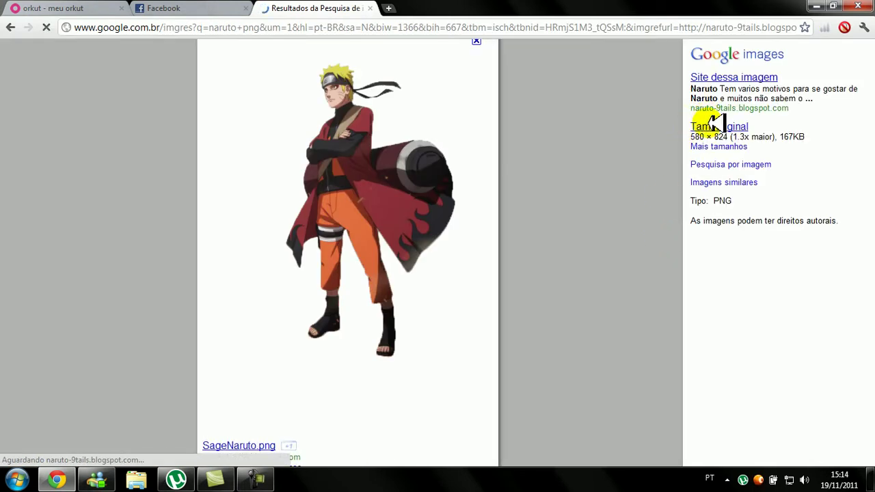
Step: Save the full-size SageNaruto.png to the desktop, replacing the existing SageNaruto file
{"action": "left_click", "coordinate": [707, 123]}
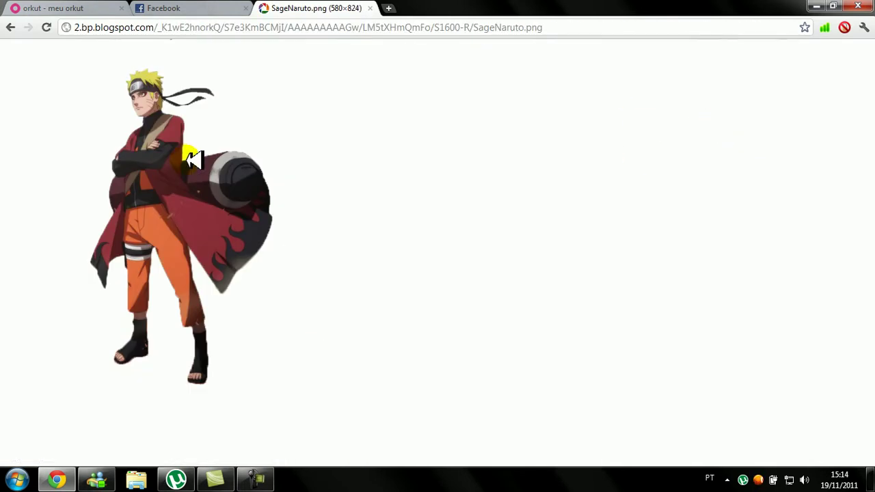
{"action": "left_click", "coordinate": [193, 159]}
{"action": "right_click", "coordinate": [188, 162]}
{"action": "left_click", "coordinate": [205, 169]}
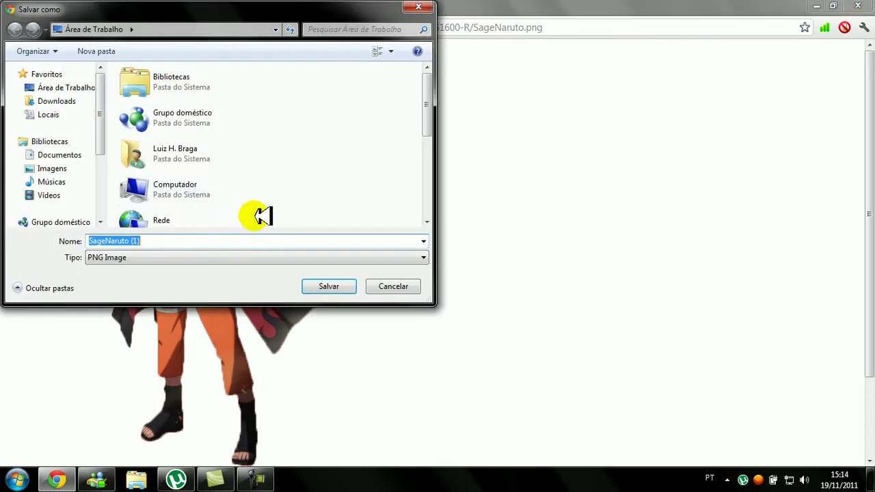
{"action": "left_click", "coordinate": [266, 192]}
{"action": "left_click", "coordinate": [332, 182]}
{"action": "scroll", "coordinate": [332, 181], "scroll_direction": "down", "scroll_amount": 5}
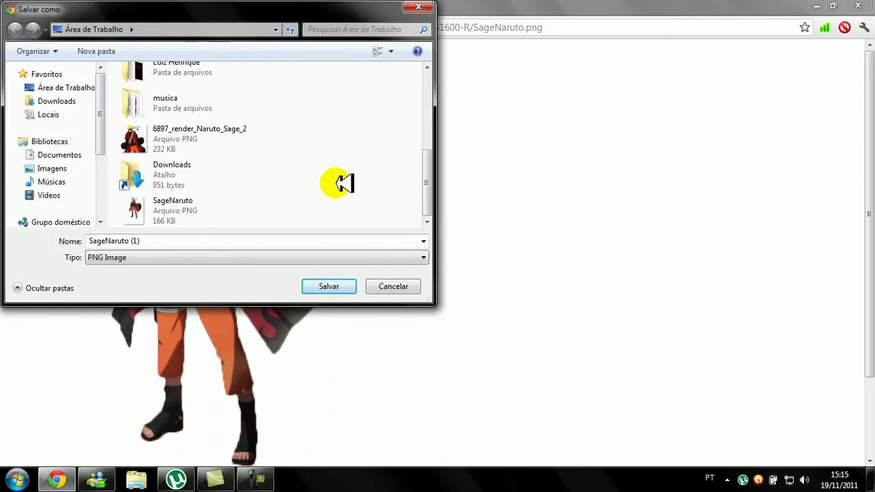
{"action": "left_click", "coordinate": [142, 217]}
{"action": "left_click", "coordinate": [341, 286]}
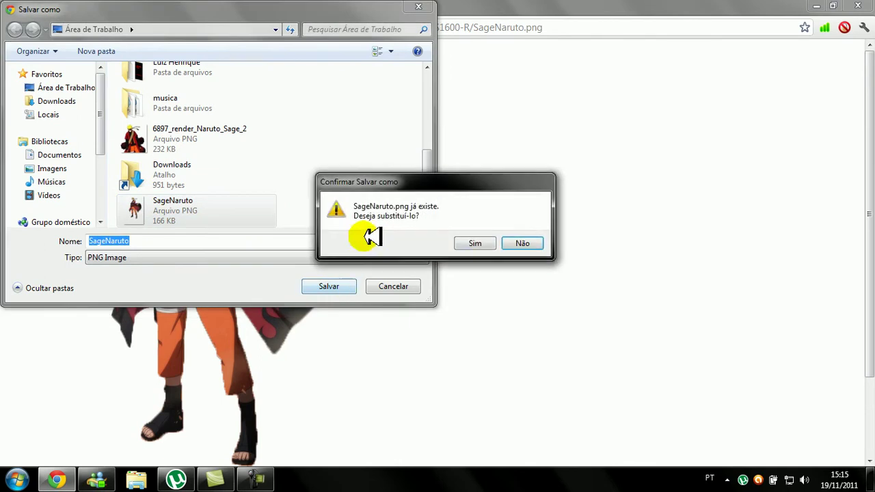
{"action": "left_click", "coordinate": [479, 244]}
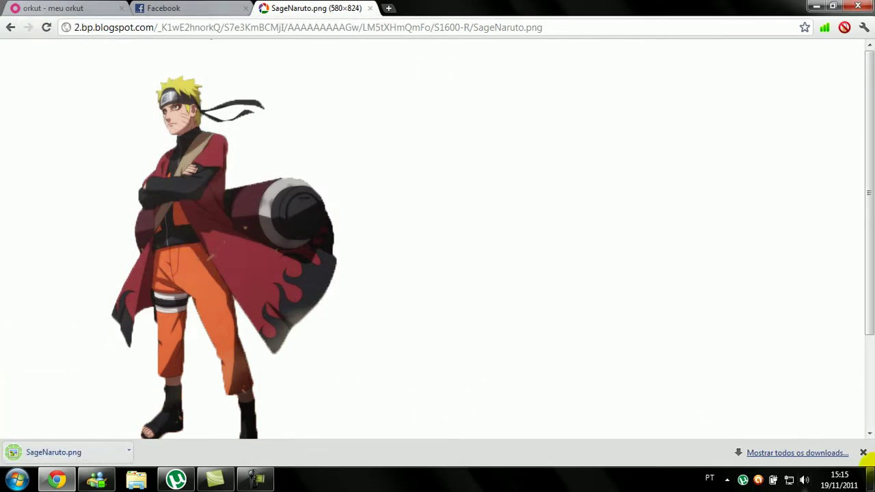
Step: Dismiss the downloads strip, close the image tab and minimize Chrome
{"action": "left_click", "coordinate": [865, 449]}
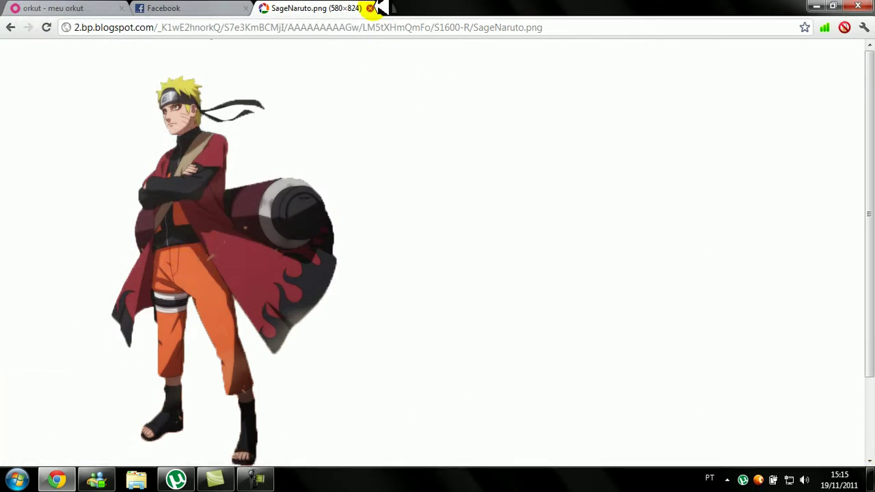
{"action": "left_click", "coordinate": [371, 8]}
{"action": "left_click", "coordinate": [817, 6]}
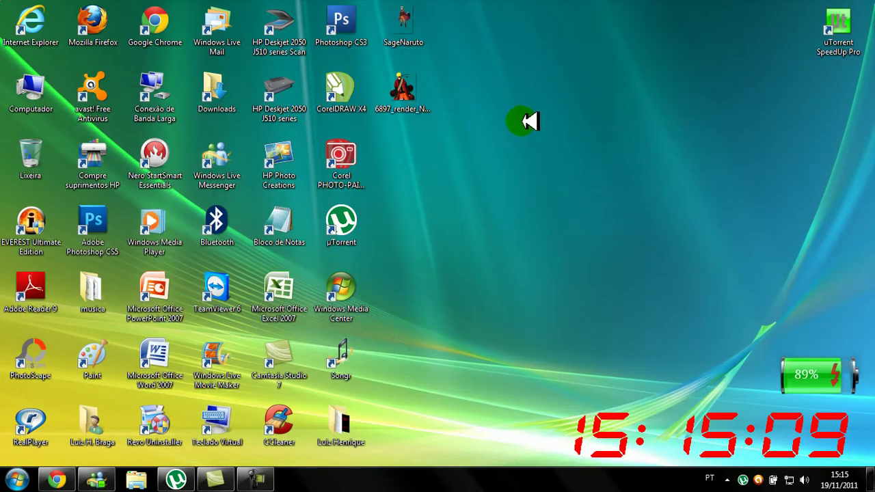
Step: Launch Photoshop CS5 and create a new 1024×768 px, 72 ppi document named 'tutorial'
{"action": "left_click", "coordinate": [504, 94]}
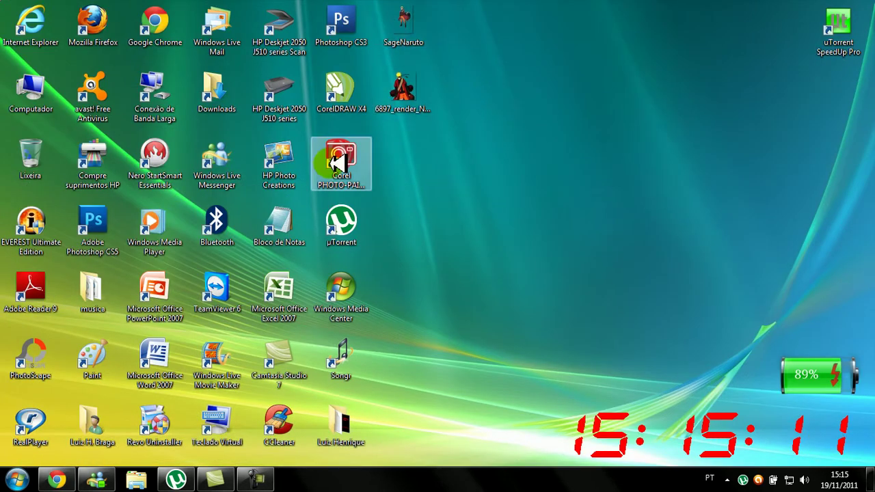
{"action": "left_click", "coordinate": [94, 222]}
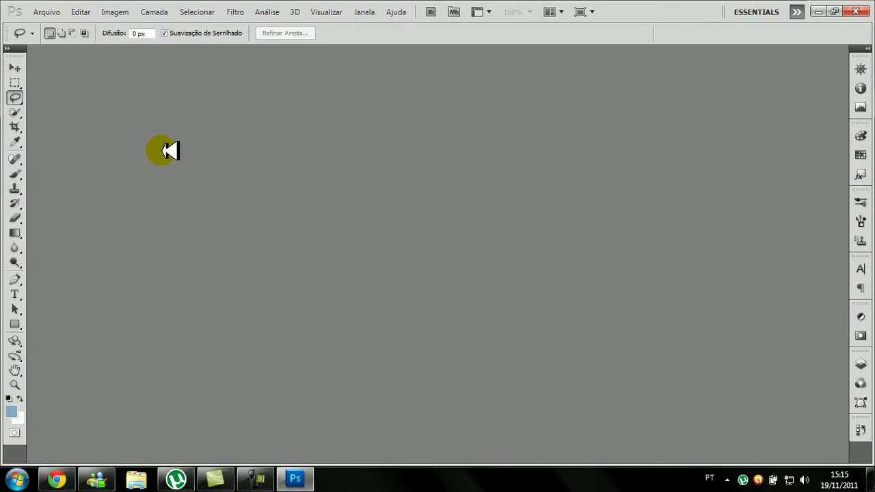
{"action": "left_click", "coordinate": [46, 12]}
{"action": "left_click", "coordinate": [58, 25]}
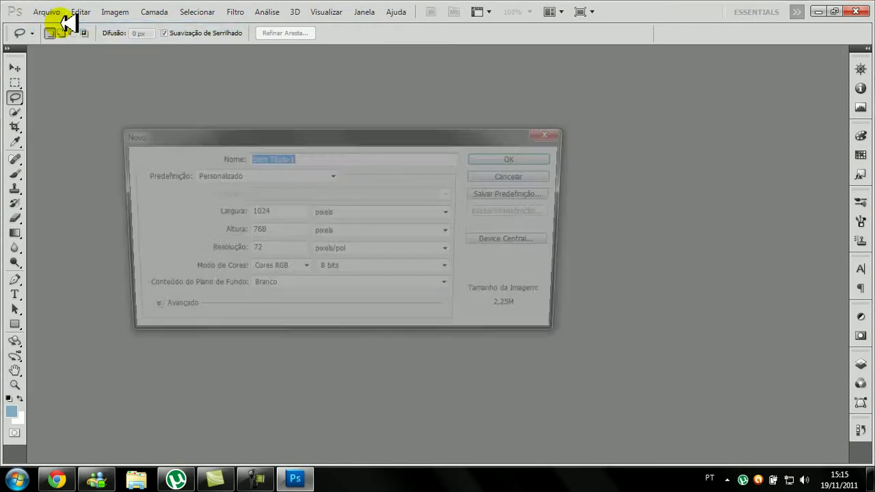
{"action": "double_click", "coordinate": [293, 213]}
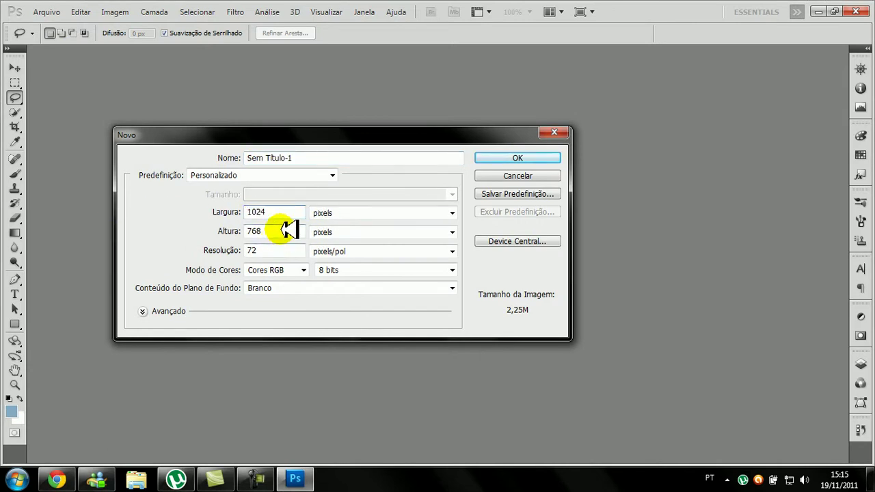
{"action": "double_click", "coordinate": [288, 231]}
{"action": "left_click", "coordinate": [449, 156]}
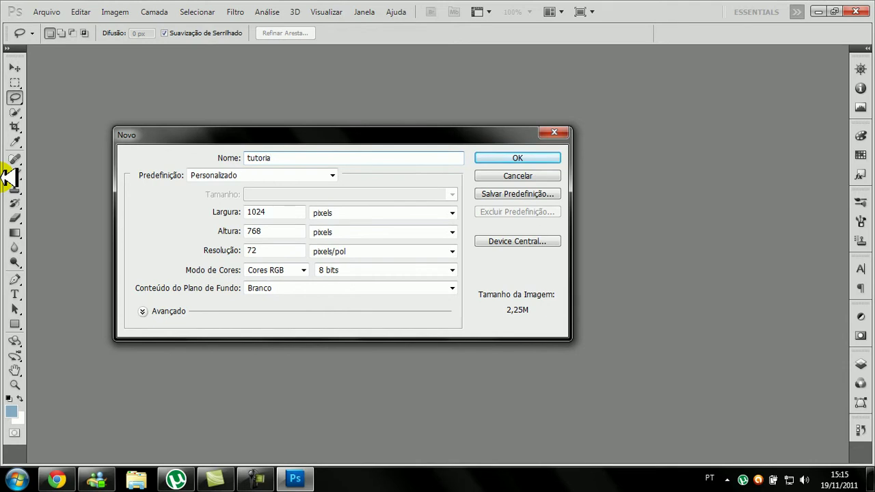
{"action": "type", "text": "l"}
{"action": "key", "text": "Return"}
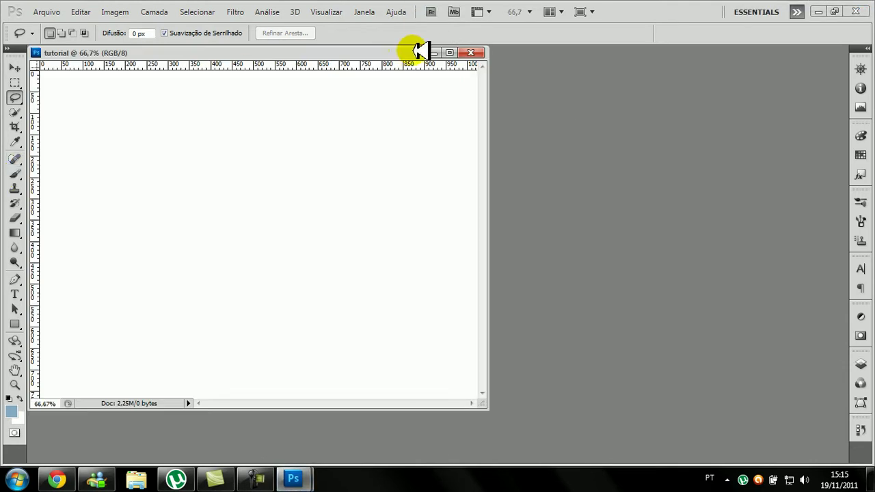
Step: Maximize the document and set the gradient's right colour stop to black
{"action": "left_click", "coordinate": [449, 53]}
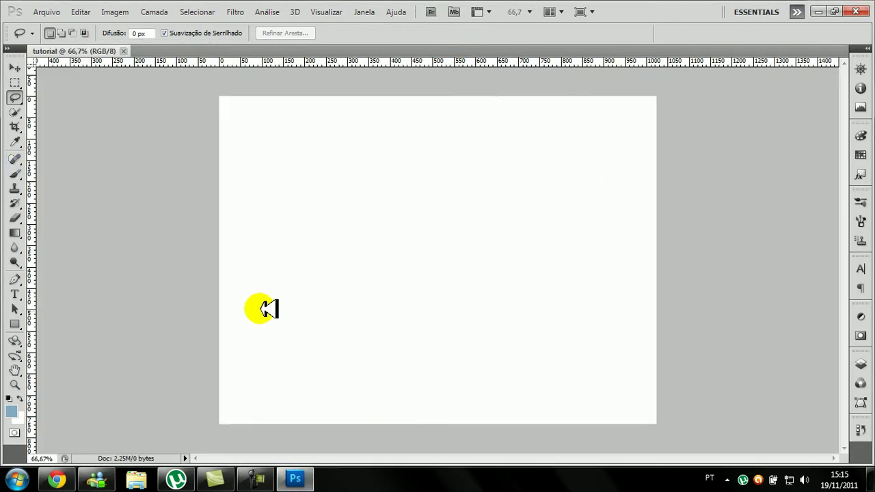
{"action": "left_click", "coordinate": [15, 234]}
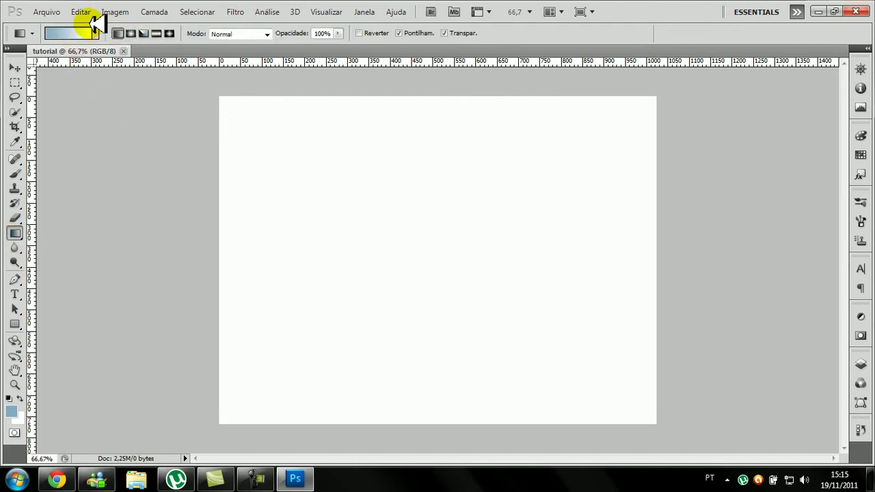
{"action": "left_click", "coordinate": [72, 32]}
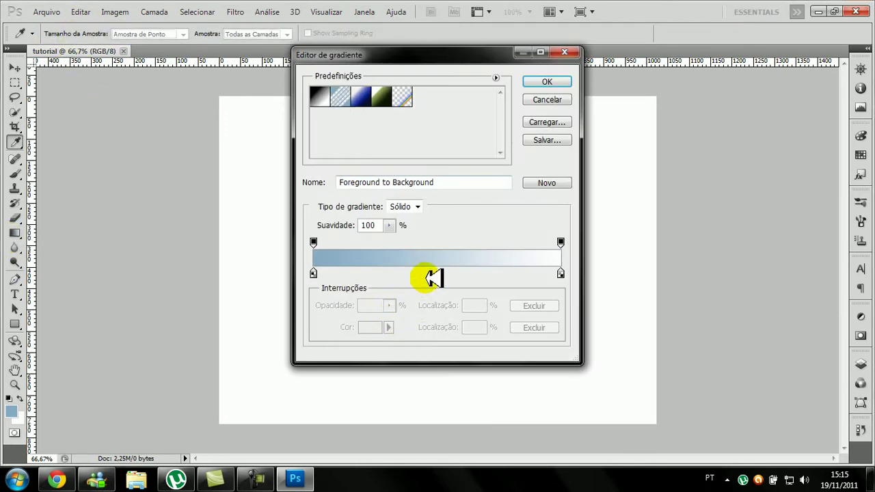
{"action": "left_click", "coordinate": [561, 272]}
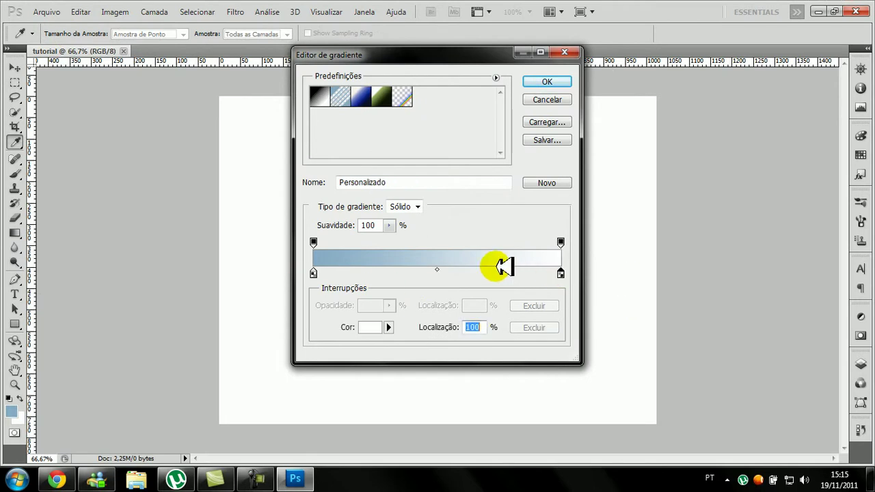
{"action": "left_click", "coordinate": [377, 327]}
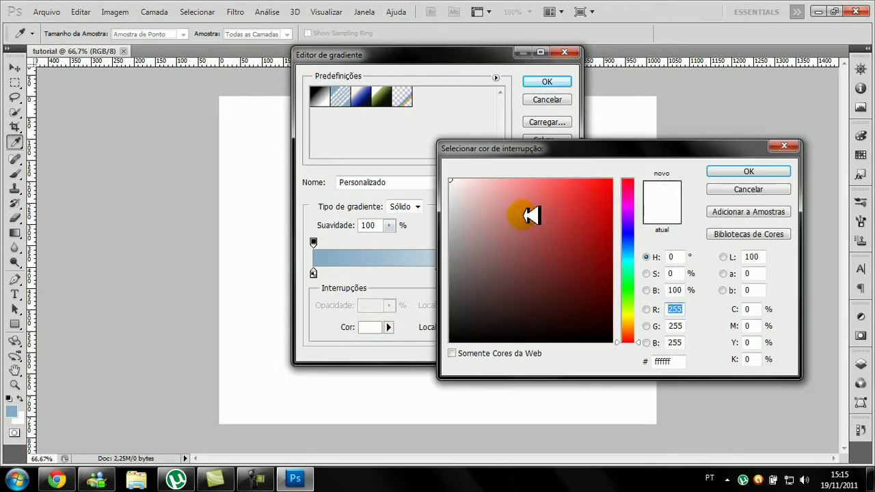
{"action": "left_click_drag", "start_coordinate": [579, 280], "coordinate": [445, 358]}
{"action": "left_click", "coordinate": [756, 174]}
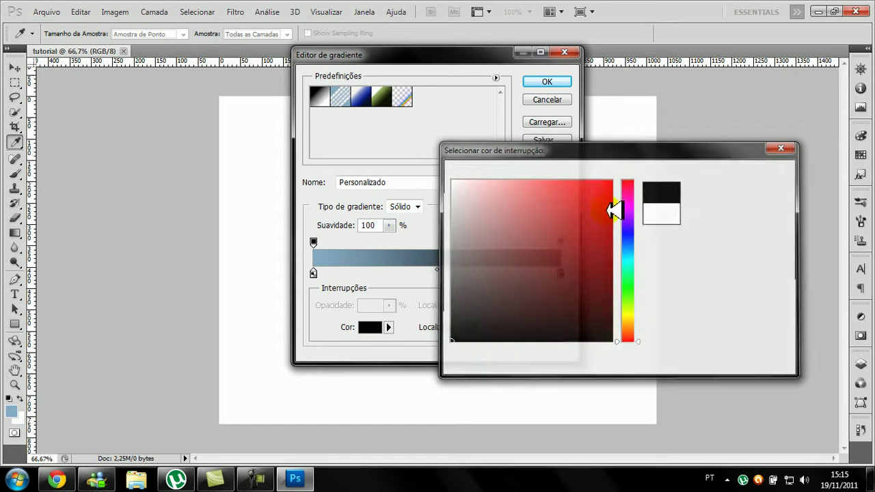
{"action": "left_click", "coordinate": [376, 327]}
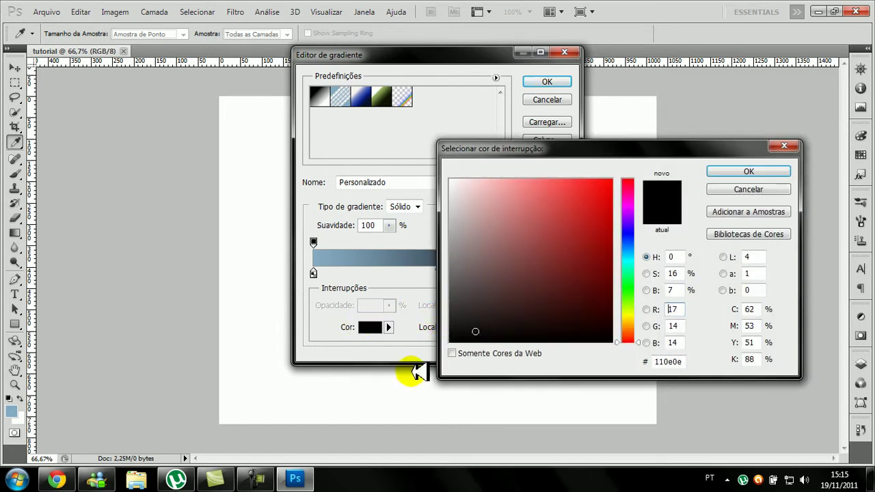
{"action": "left_click", "coordinate": [737, 172]}
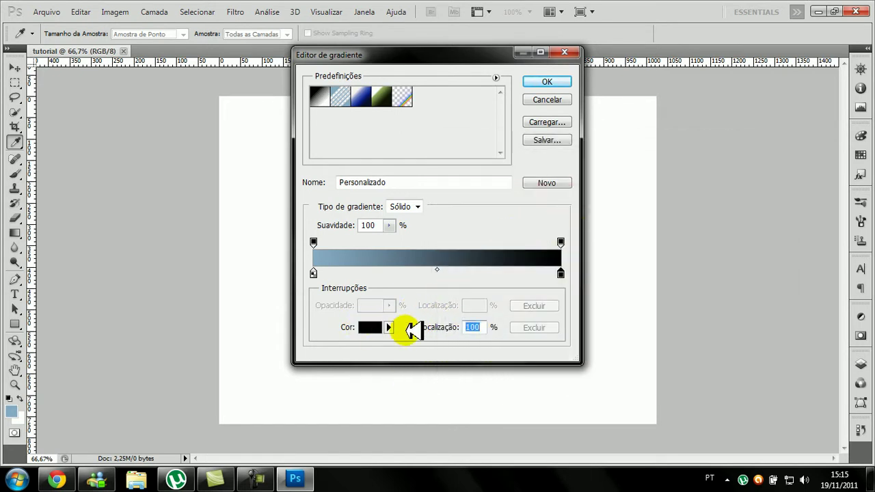
Step: Make the left stop black, save the all-black gradient as a preset, and fill the canvas
{"action": "left_click", "coordinate": [315, 274]}
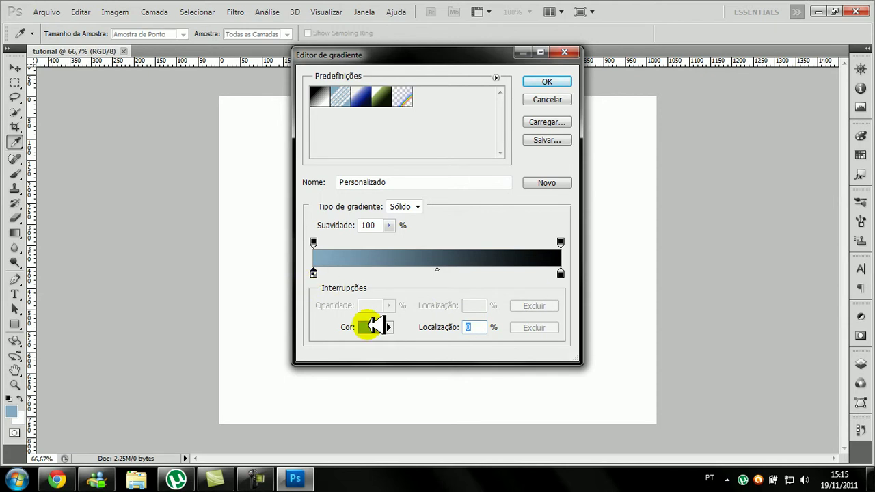
{"action": "left_click", "coordinate": [369, 327]}
{"action": "left_click_drag", "start_coordinate": [489, 291], "coordinate": [438, 374]}
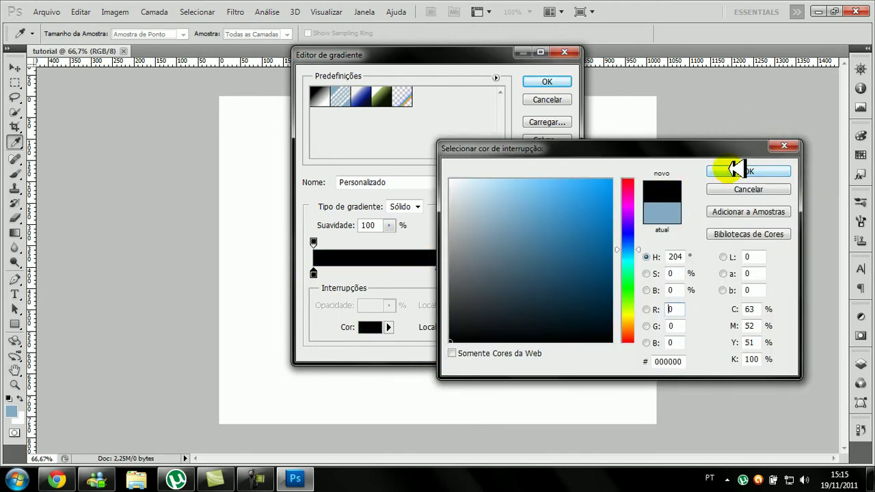
{"action": "left_click", "coordinate": [732, 172]}
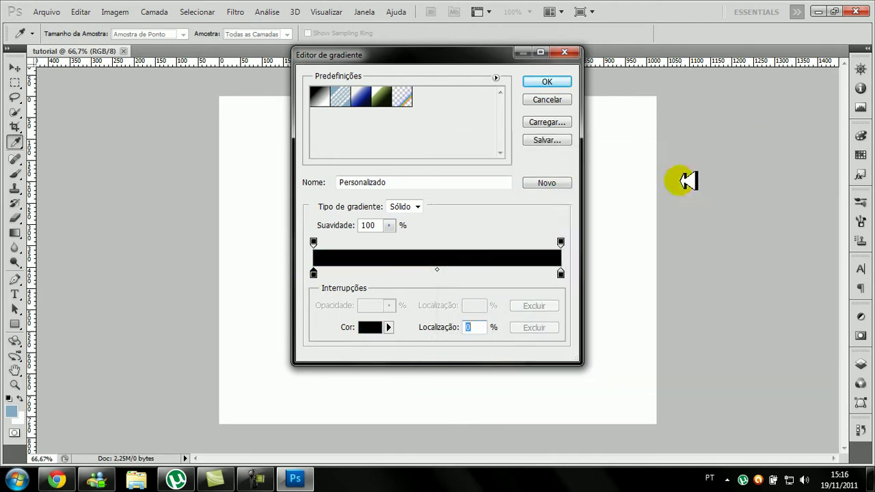
{"action": "left_click", "coordinate": [559, 183]}
{"action": "left_click", "coordinate": [545, 81]}
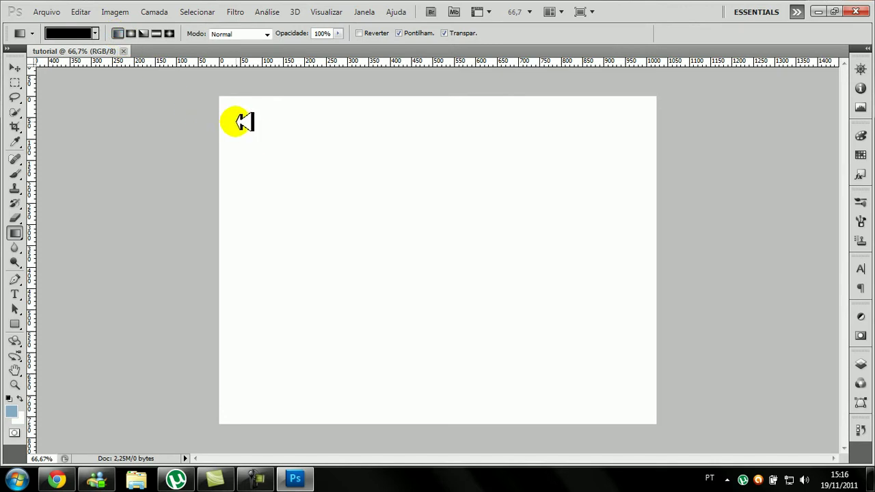
{"action": "left_click_drag", "start_coordinate": [244, 122], "coordinate": [350, 187]}
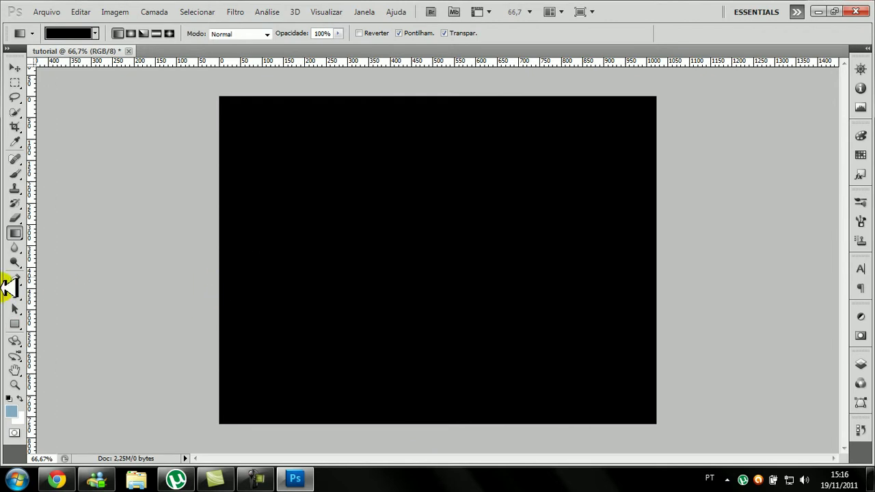
{"action": "left_click", "coordinate": [15, 294]}
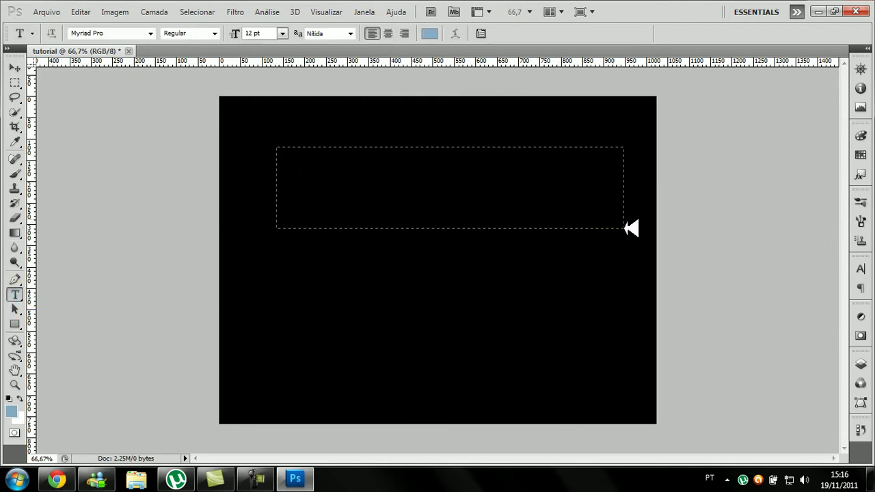
Step: Draw a text box across the upper canvas set to centred, red, 72 pt text
{"action": "left_click_drag", "start_coordinate": [618, 235], "coordinate": [613, 235]}
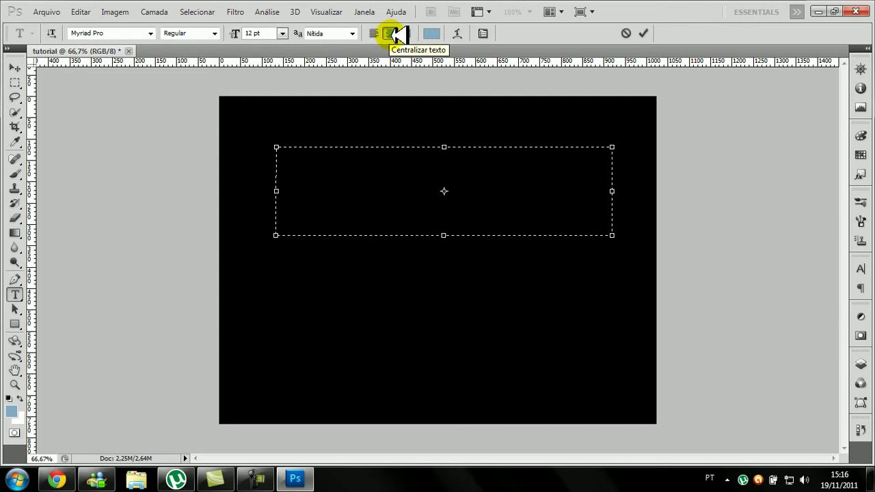
{"action": "left_click", "coordinate": [391, 34]}
{"action": "left_click", "coordinate": [428, 31]}
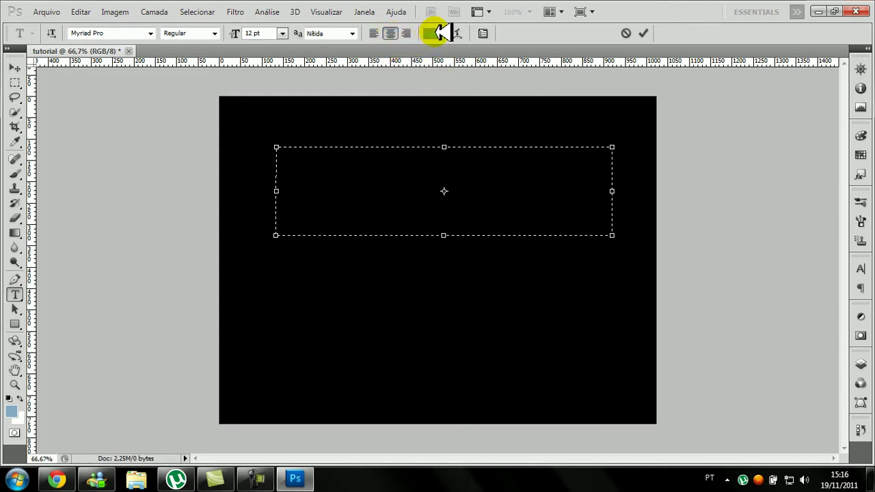
{"action": "left_click_drag", "start_coordinate": [629, 237], "coordinate": [634, 177]}
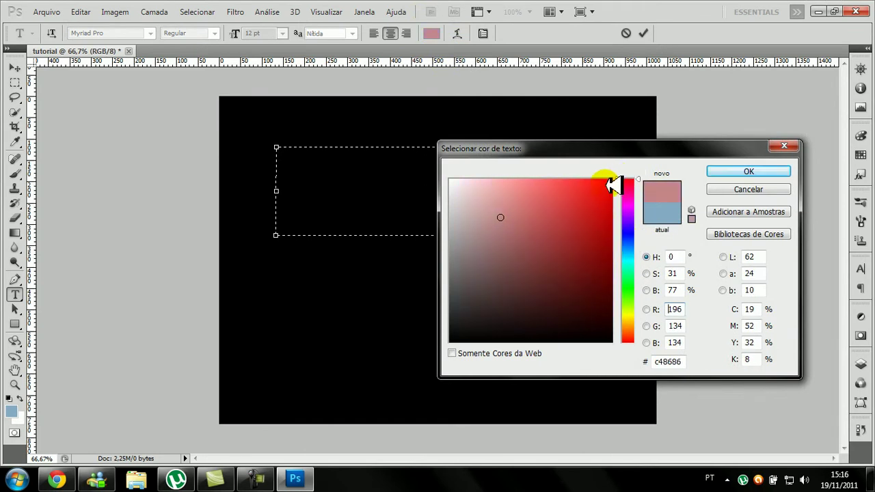
{"action": "left_click", "coordinate": [612, 180]}
{"action": "left_click", "coordinate": [765, 172]}
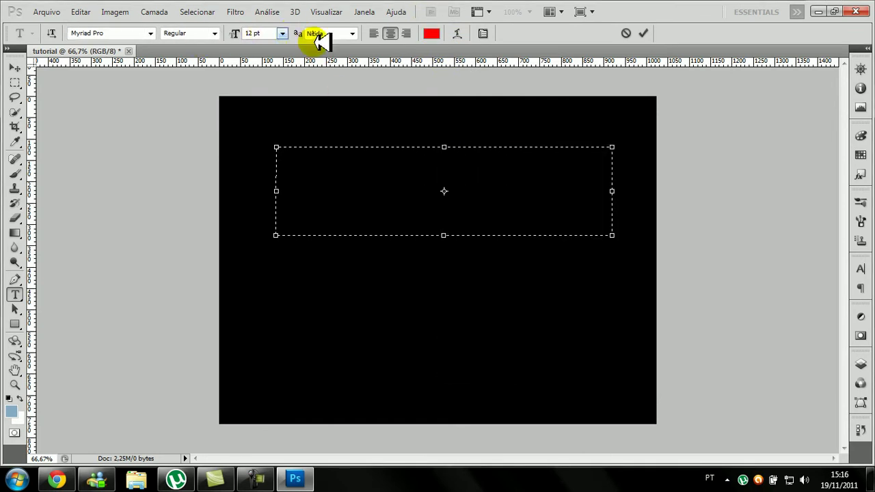
{"action": "left_click", "coordinate": [282, 33]}
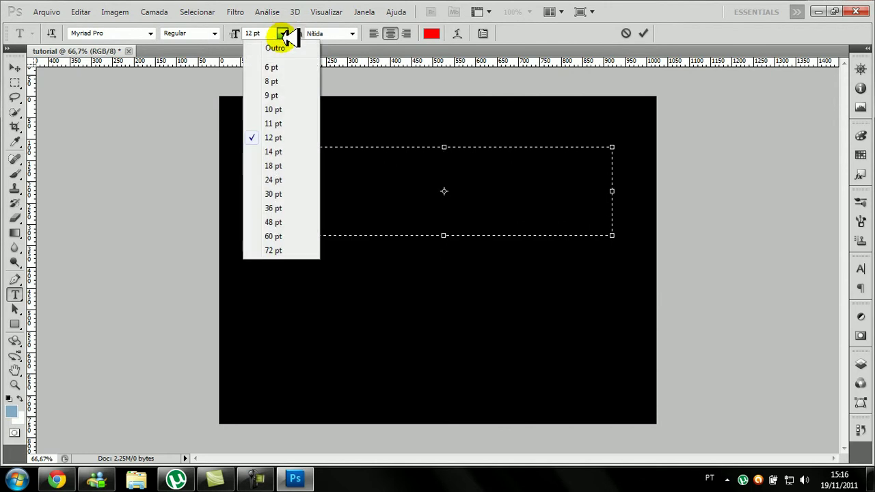
{"action": "left_click", "coordinate": [253, 249]}
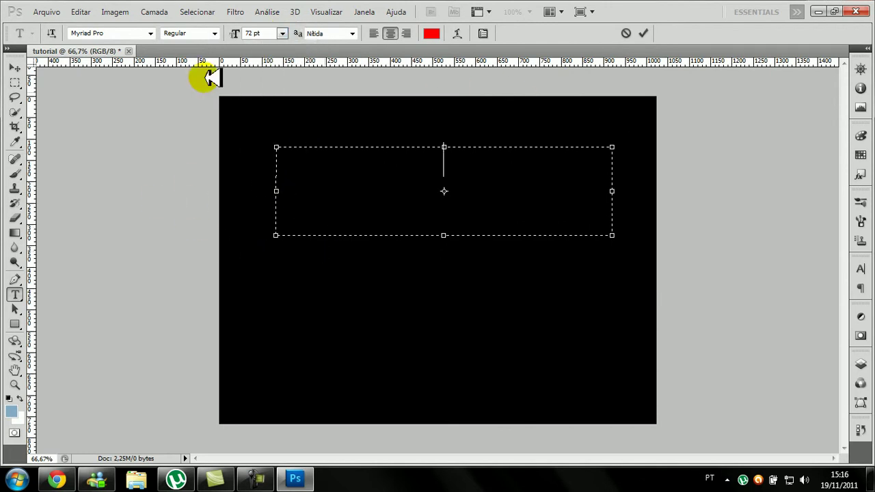
Step: Browse the font list, consult a Notepad note from the desktop, then recheck the fonts
{"action": "left_click", "coordinate": [150, 33]}
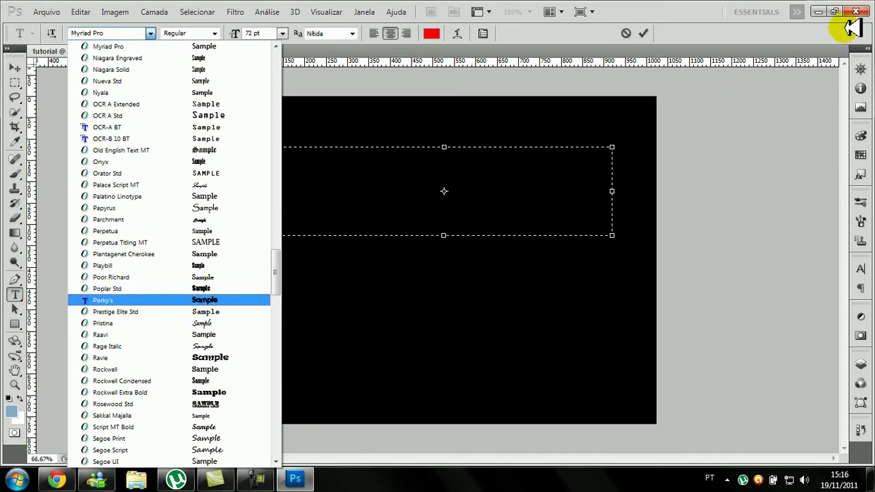
{"action": "key", "text": "Escape"}
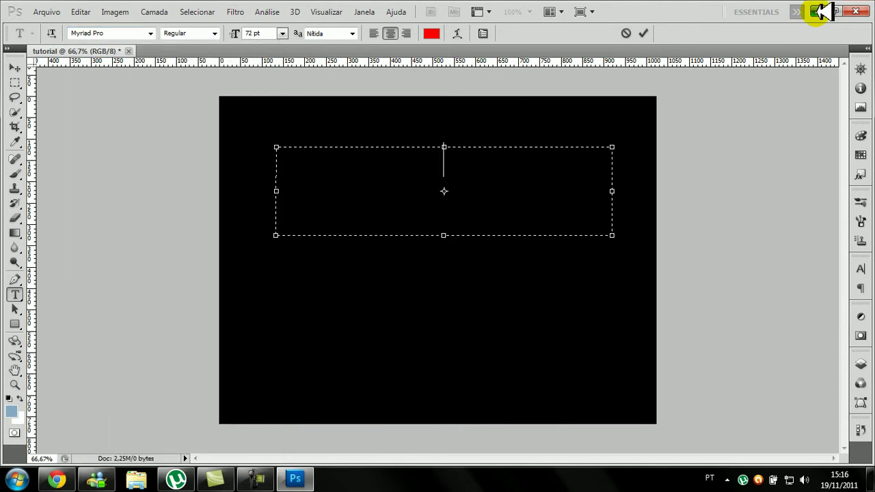
{"action": "left_click", "coordinate": [818, 11]}
{"action": "double_click", "coordinate": [277, 226]}
{"action": "type", "text": "Pork"}
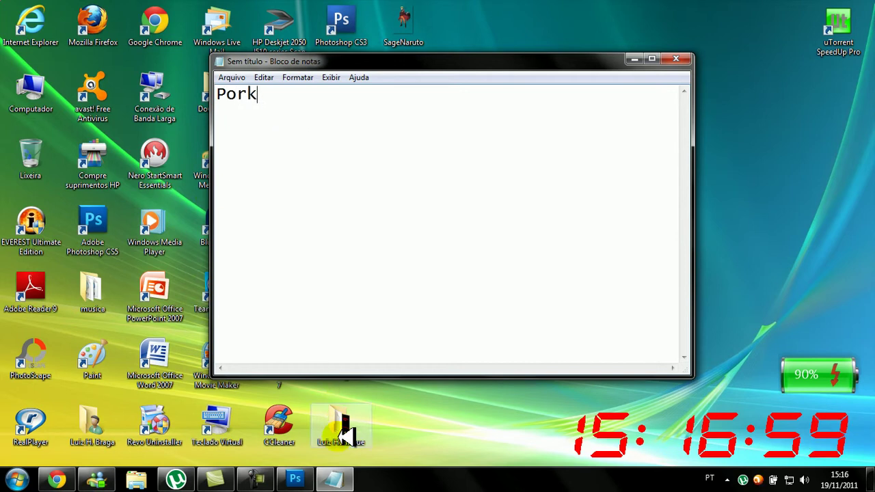
{"action": "left_click", "coordinate": [306, 477]}
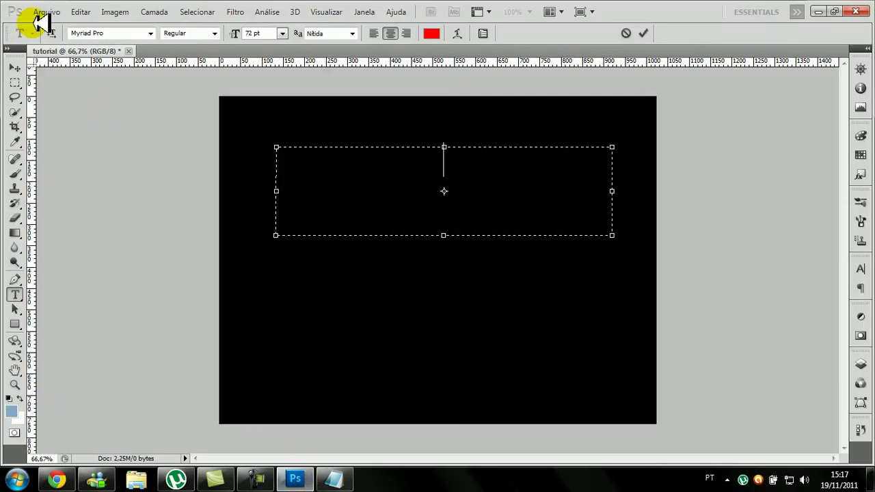
{"action": "left_click", "coordinate": [117, 33]}
{"action": "left_click", "coordinate": [152, 34]}
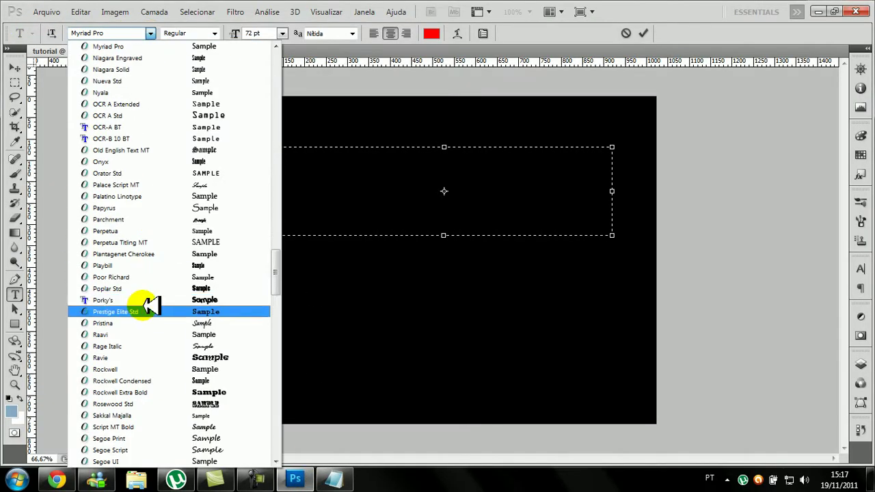
{"action": "left_click", "coordinate": [818, 10]}
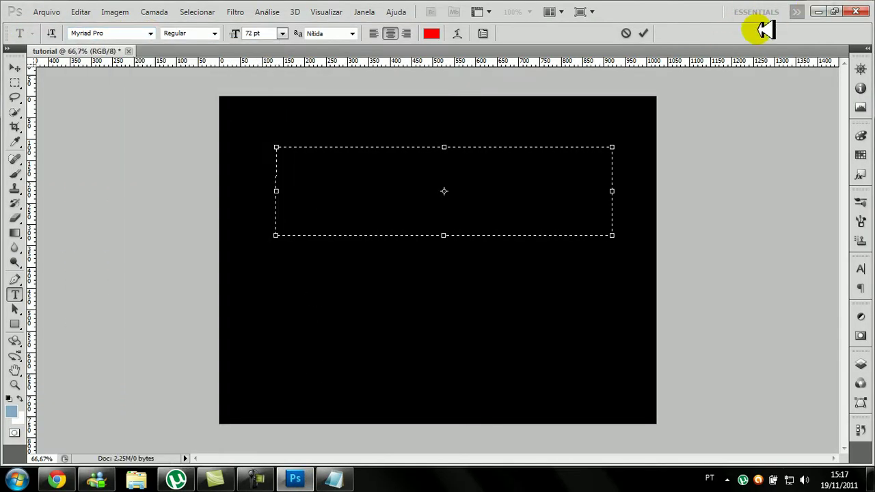
{"action": "left_click", "coordinate": [816, 11]}
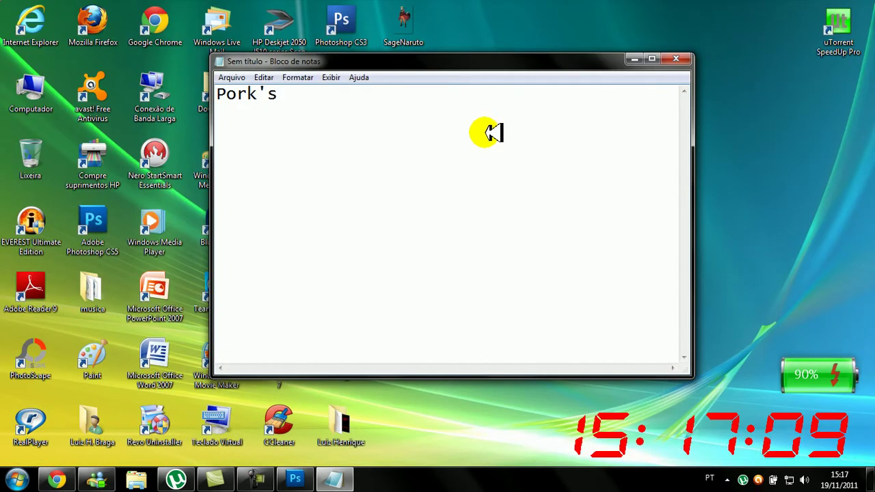
Step: Select Pork's in the note, close Notepad without saving, and return to Photoshop
{"action": "left_click_drag", "start_coordinate": [312, 104], "coordinate": [90, 100]}
{"action": "left_click_drag", "start_coordinate": [570, 122], "coordinate": [7, 121]}
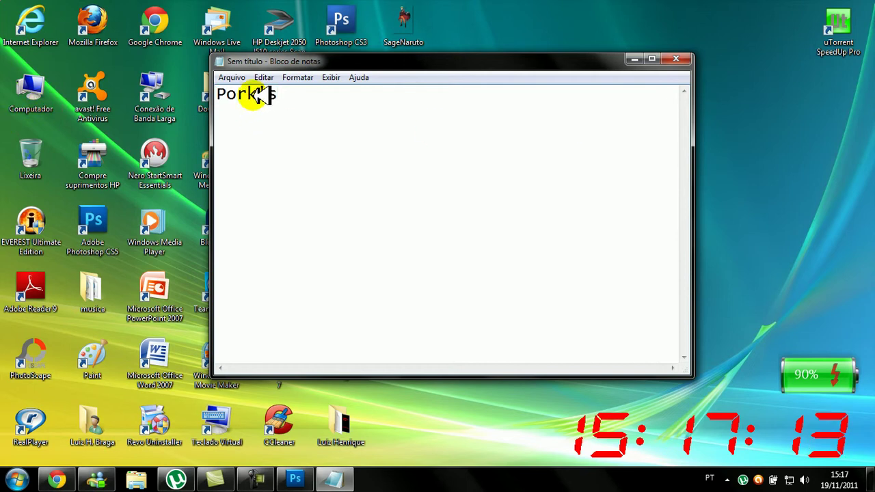
{"action": "left_click_drag", "start_coordinate": [301, 96], "coordinate": [118, 111]}
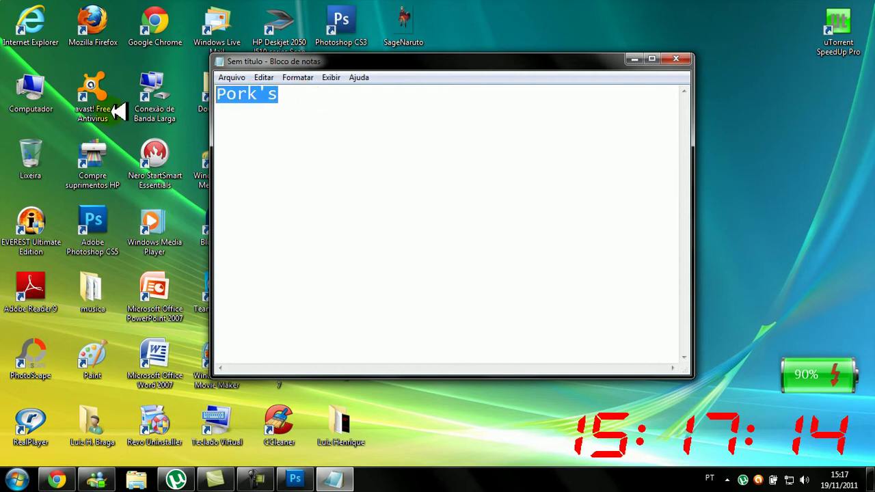
{"action": "left_click", "coordinate": [677, 59]}
{"action": "left_click", "coordinate": [449, 241]}
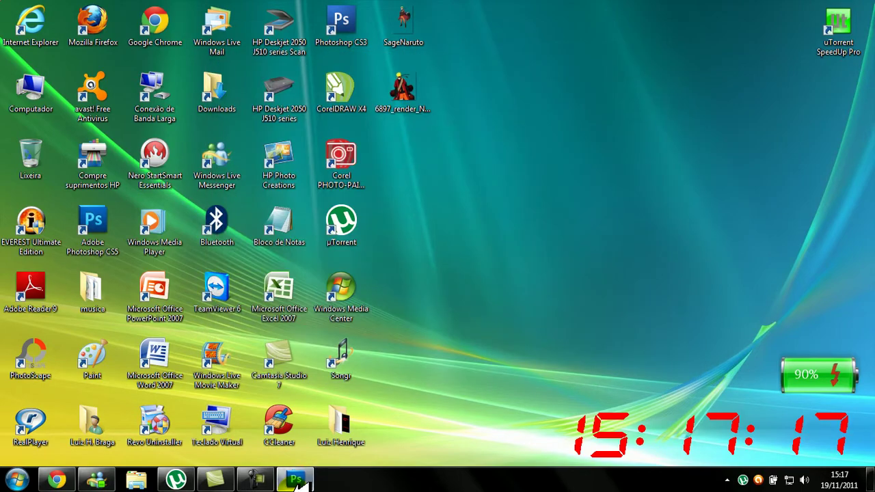
{"action": "left_click", "coordinate": [296, 480]}
Step: Choose the Porky's font and type the title 'Tutorial Video Aula'
{"action": "left_click", "coordinate": [154, 32]}
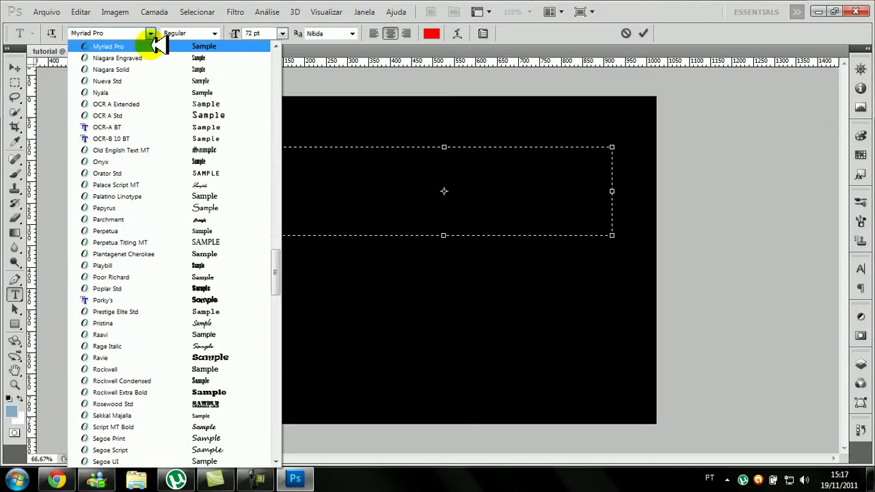
{"action": "left_click", "coordinate": [112, 301]}
{"action": "left_click", "coordinate": [363, 233]}
{"action": "type", "text": "Tuto"}
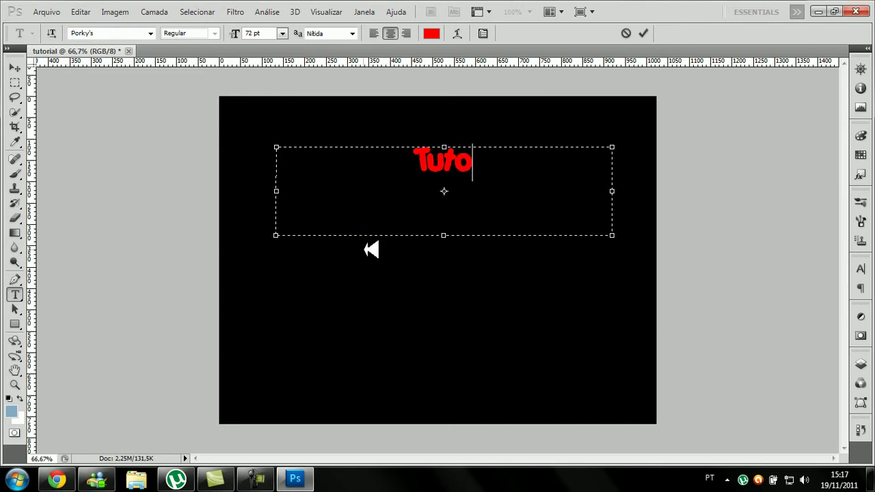
{"action": "type", "text": "rias"}
{"action": "key", "text": "BackSpace"}
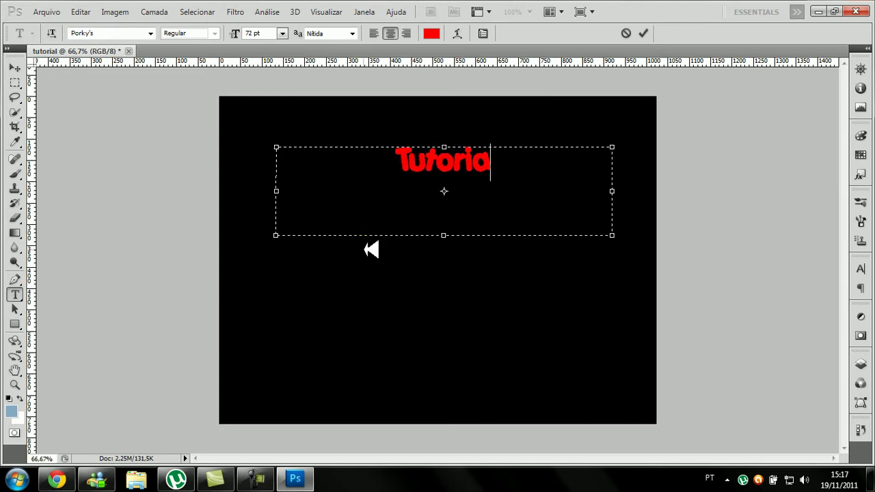
{"action": "type", "text": "l "}
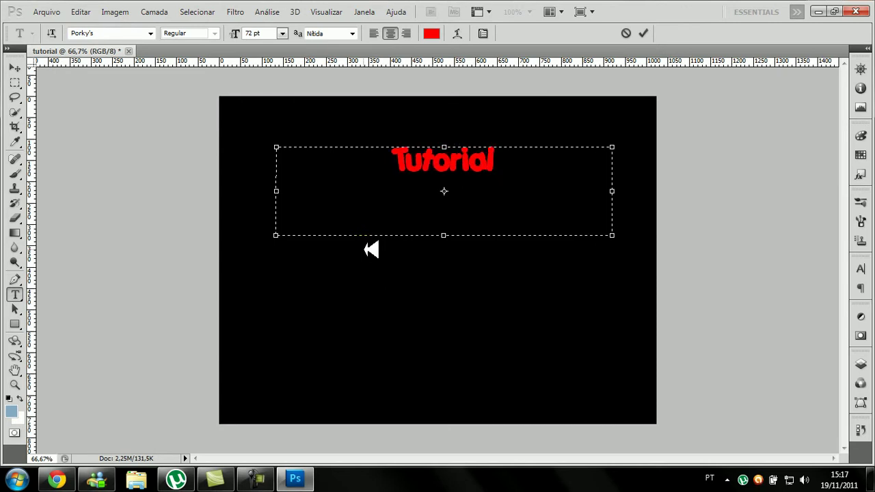
{"action": "type", "text": "Video Aula"}
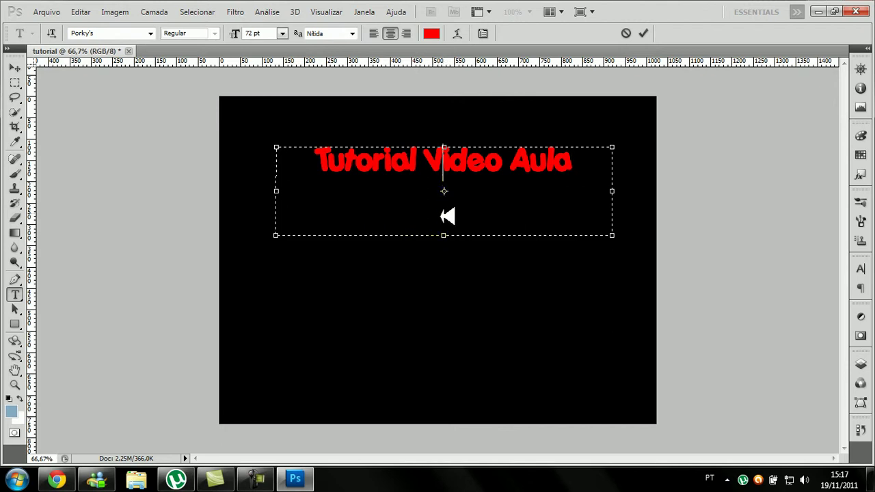
Step: Fit the text box, centre the title on the canvas, commit it, and minimize Photoshop
{"action": "left_click_drag", "start_coordinate": [450, 240], "coordinate": [450, 184]}
{"action": "mouse_move", "coordinate": [463, 124]}
{"action": "left_mouse_down"}
{"action": "mouse_move", "coordinate": [469, 173]}
{"action": "mouse_move", "coordinate": [453, 198]}
{"action": "mouse_move", "coordinate": [460, 207]}
{"action": "left_mouse_up"}
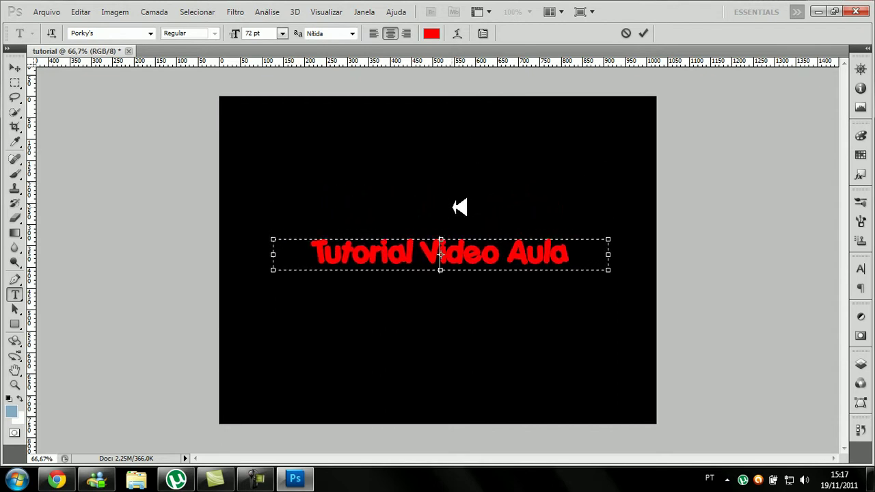
{"action": "left_click", "coordinate": [203, 282]}
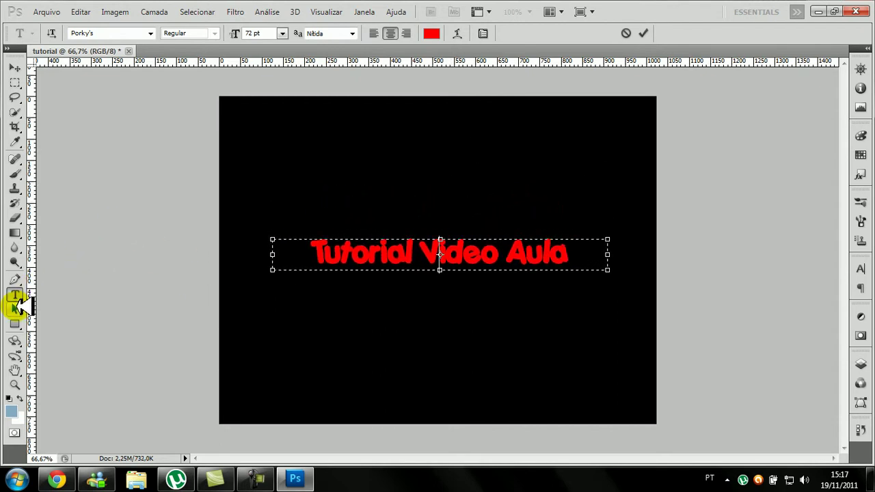
{"action": "left_click", "coordinate": [14, 309]}
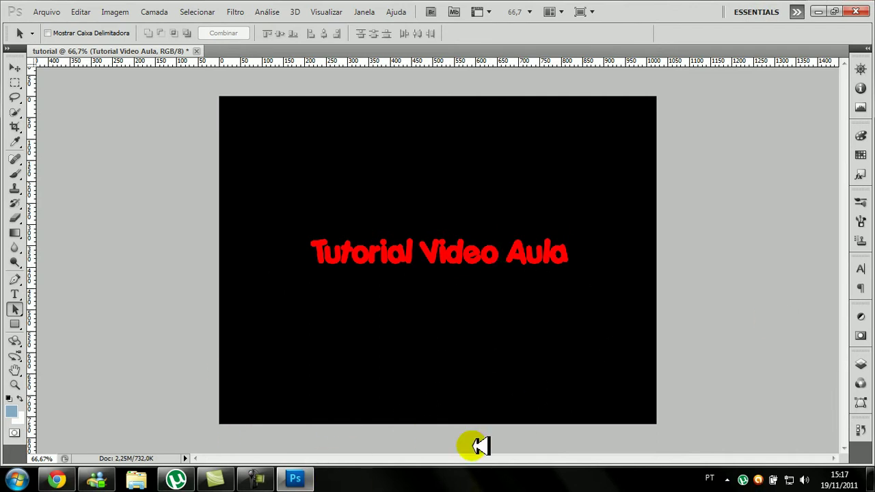
{"action": "left_click", "coordinate": [819, 11]}
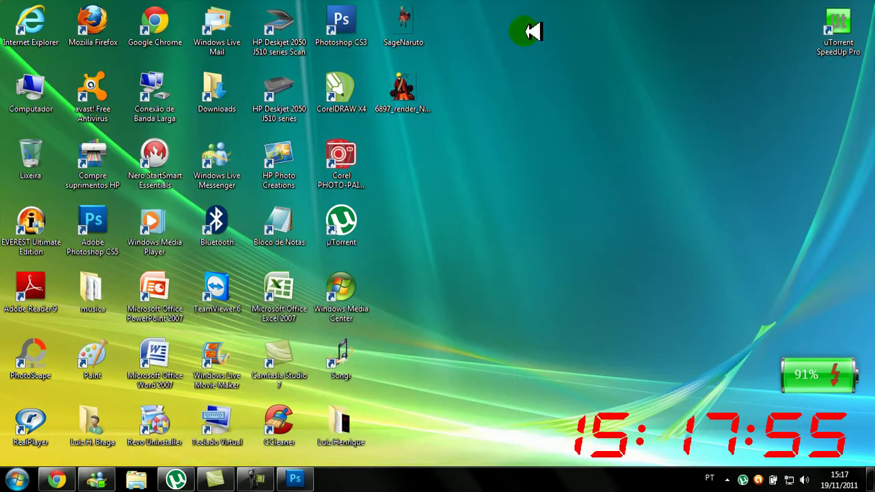
Step: Drag the SageNaruto icon from the desktop onto Photoshop's taskbar button
{"action": "left_click_drag", "start_coordinate": [540, 2], "coordinate": [1, 468]}
{"action": "left_click", "coordinate": [502, 205]}
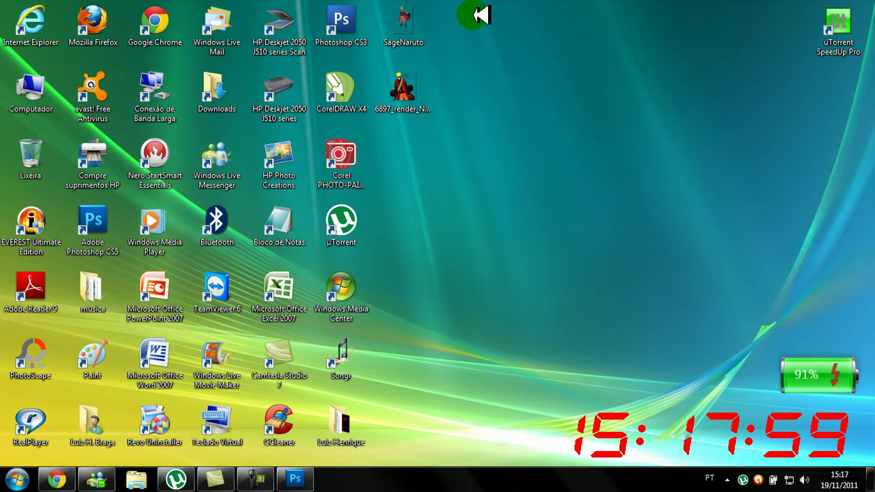
{"action": "left_click", "coordinate": [401, 23]}
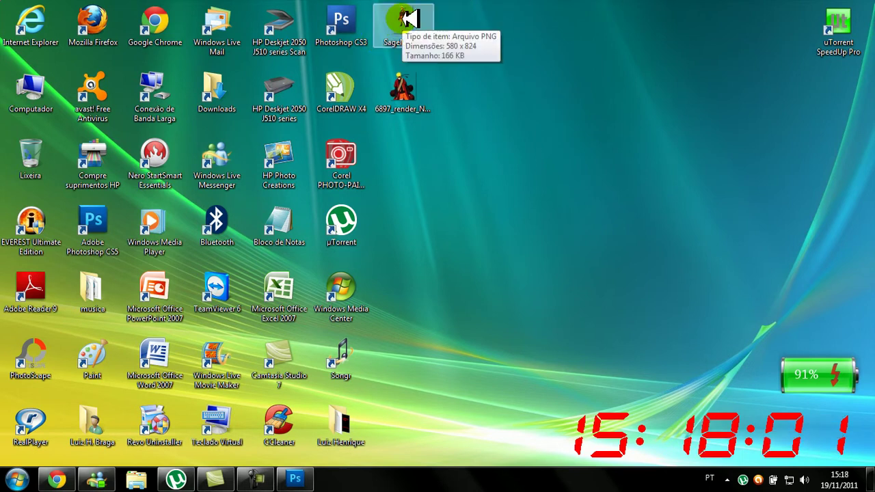
{"action": "mouse_move", "coordinate": [409, 20]}
{"action": "left_mouse_down"}
{"action": "mouse_move", "coordinate": [362, 412]}
{"action": "mouse_move", "coordinate": [295, 482]}
{"action": "mouse_move", "coordinate": [489, 368]}
{"action": "left_mouse_up"}
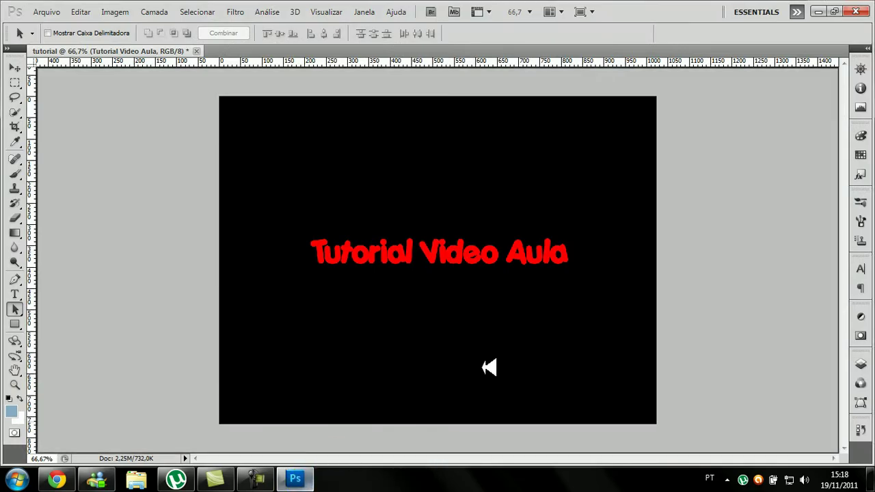
Step: Place SageNaruto on the canvas, scaled down and positioned in the bottom-right corner
{"action": "left_click_drag", "start_coordinate": [605, 345], "coordinate": [605, 345]}
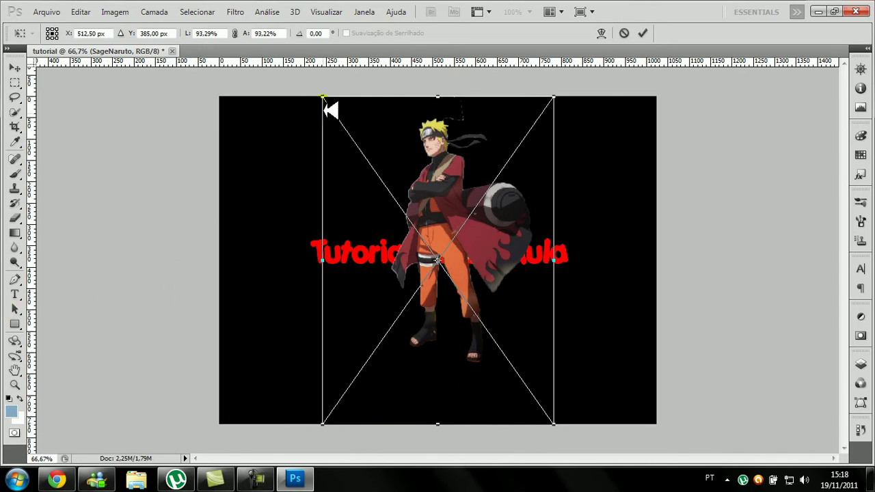
{"action": "mouse_move", "coordinate": [324, 96]}
{"action": "left_mouse_down"}
{"action": "mouse_move", "coordinate": [411, 279]}
{"action": "mouse_move", "coordinate": [426, 280]}
{"action": "left_mouse_up"}
{"action": "left_click_drag", "start_coordinate": [522, 312], "coordinate": [630, 342]}
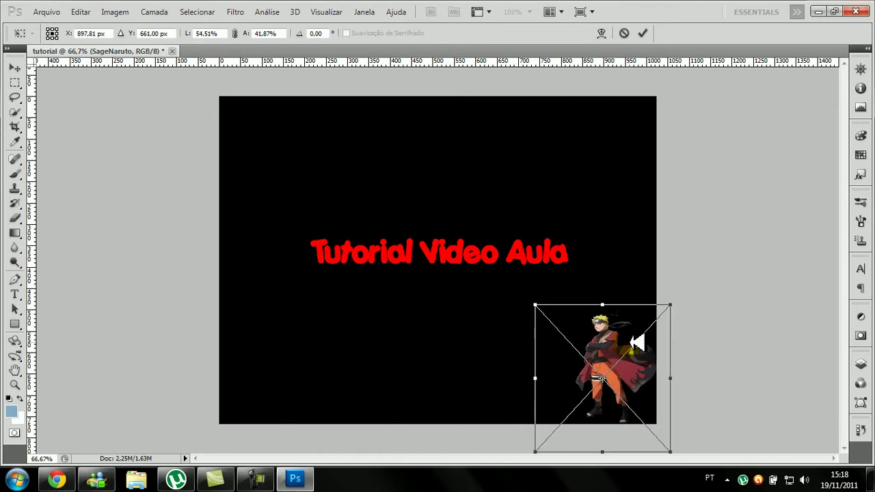
{"action": "left_click_drag", "start_coordinate": [600, 306], "coordinate": [600, 297]}
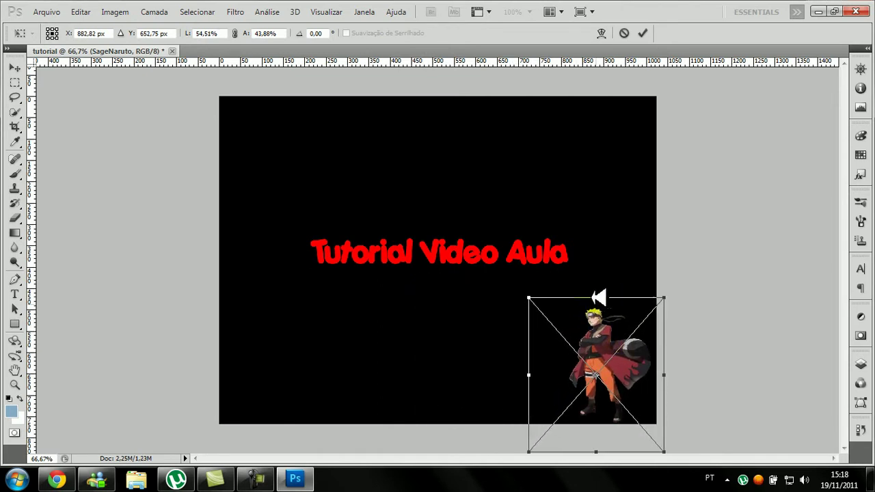
{"action": "left_click_drag", "start_coordinate": [530, 296], "coordinate": [521, 293]}
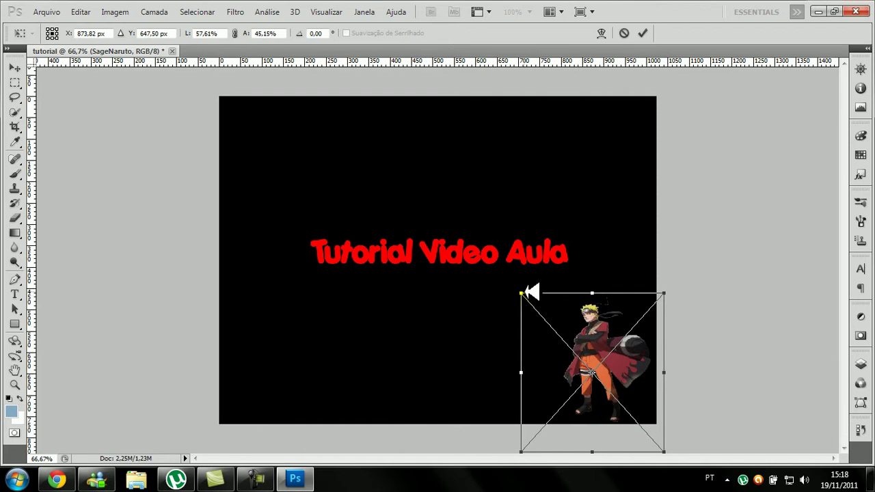
{"action": "left_click", "coordinate": [14, 308]}
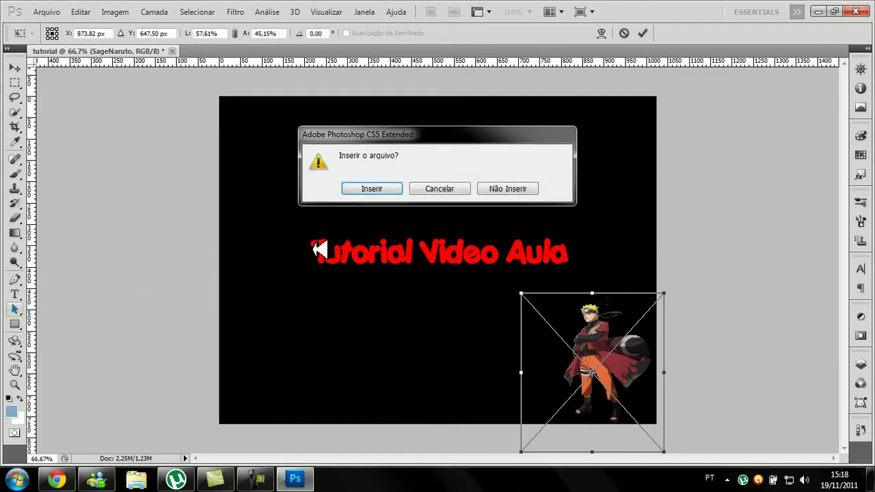
{"action": "left_click", "coordinate": [361, 191]}
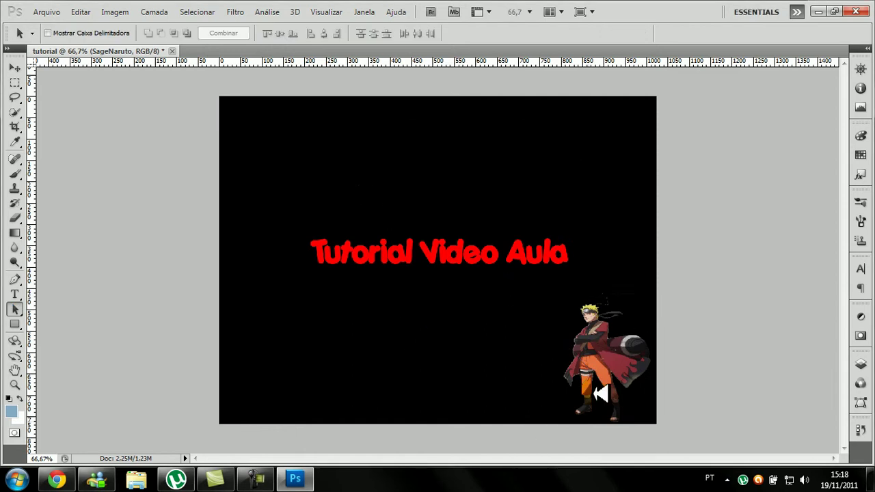
Step: Place 6897_render_Naruto_Sage_2 at about 42% in the bottom-left corner, then minimize Photoshop
{"action": "left_click", "coordinate": [818, 13]}
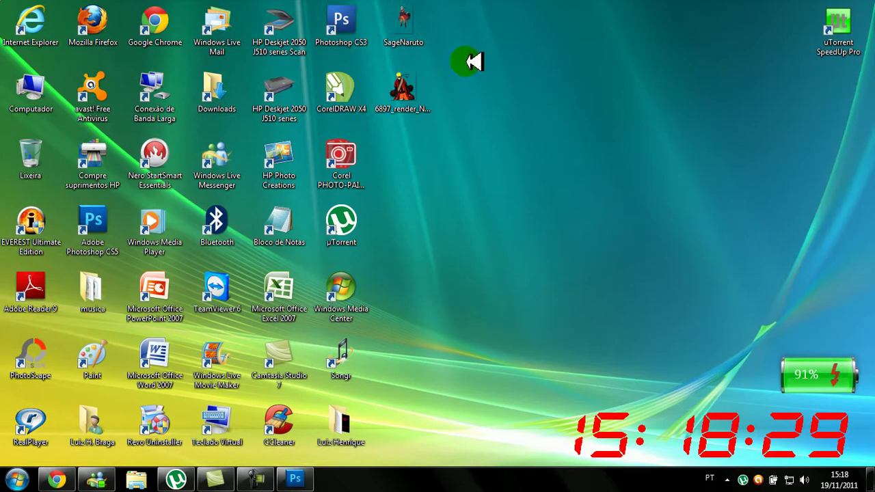
{"action": "left_click", "coordinate": [295, 478]}
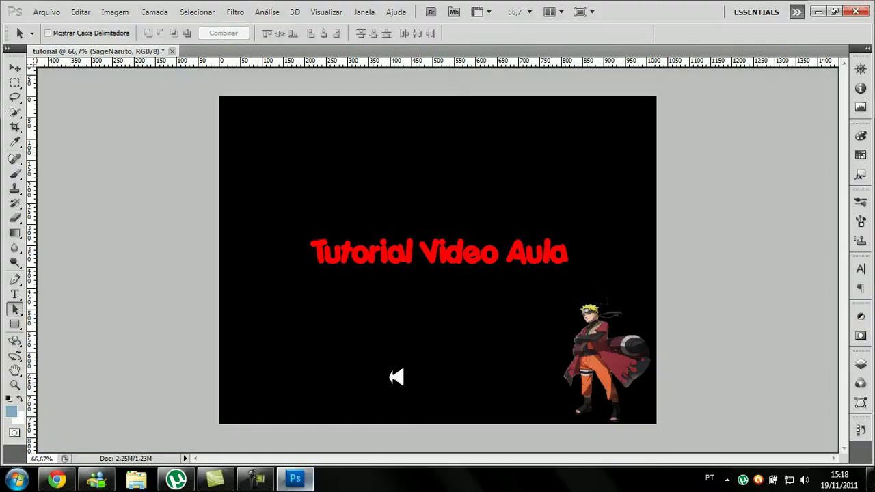
{"action": "left_click_drag", "start_coordinate": [380, 342], "coordinate": [434, 306]}
{"action": "left_click_drag", "start_coordinate": [581, 108], "coordinate": [418, 288]}
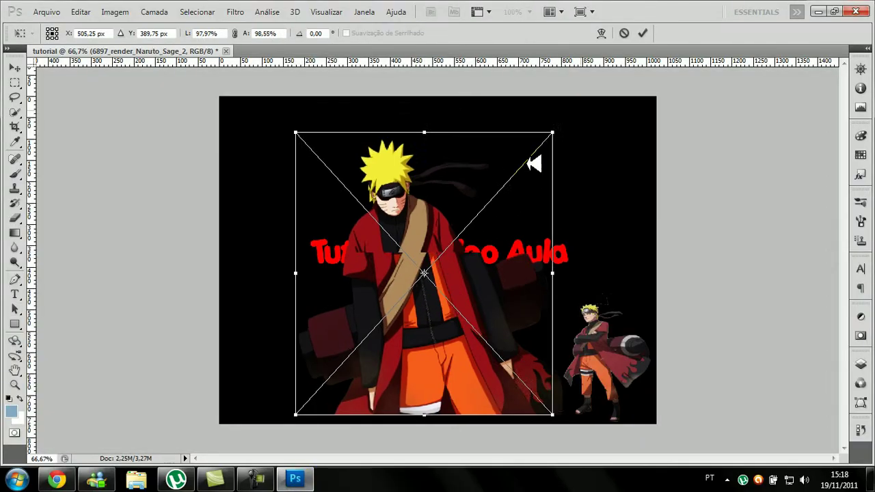
{"action": "left_click_drag", "start_coordinate": [358, 313], "coordinate": [277, 321]}
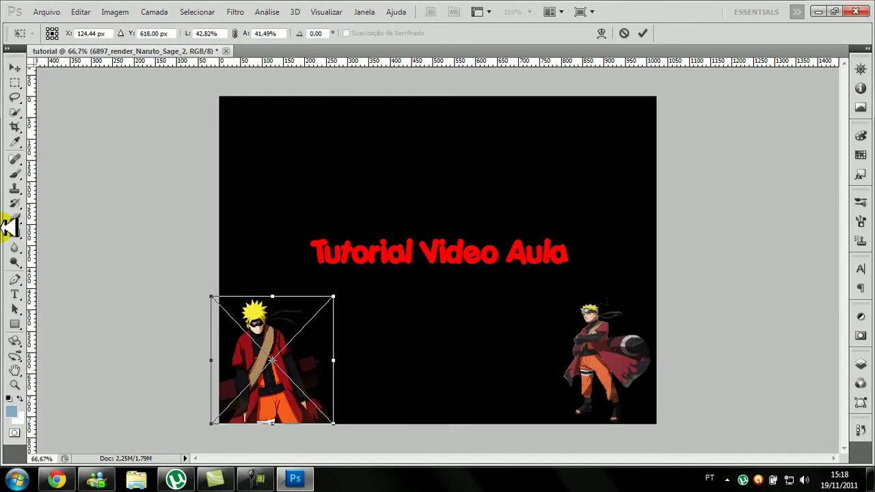
{"action": "left_click", "coordinate": [14, 307]}
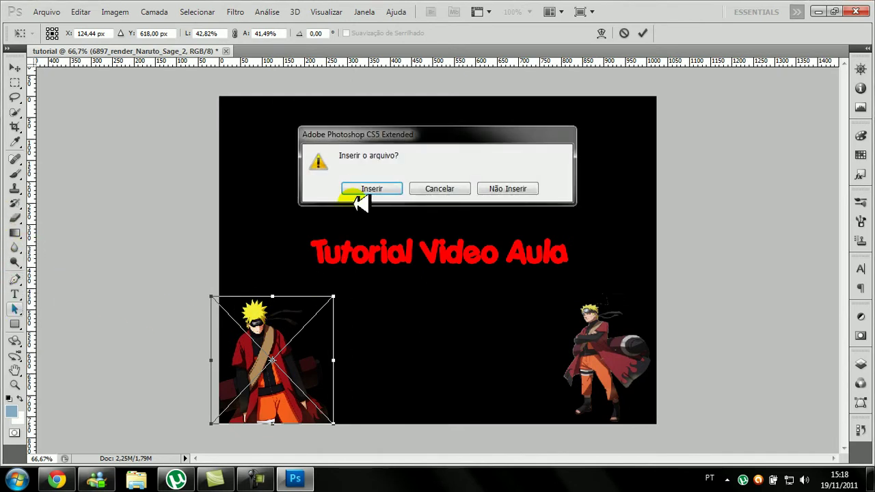
{"action": "left_click", "coordinate": [359, 241]}
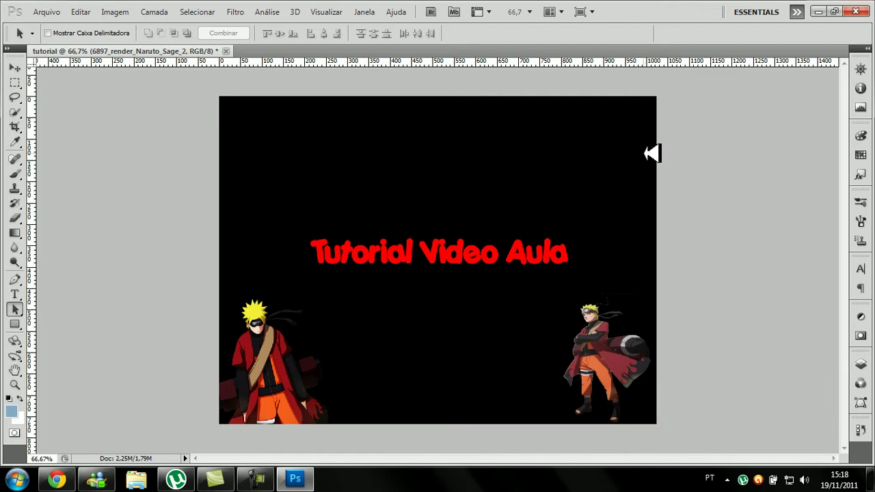
{"action": "left_click_drag", "start_coordinate": [258, 170], "coordinate": [653, 301]}
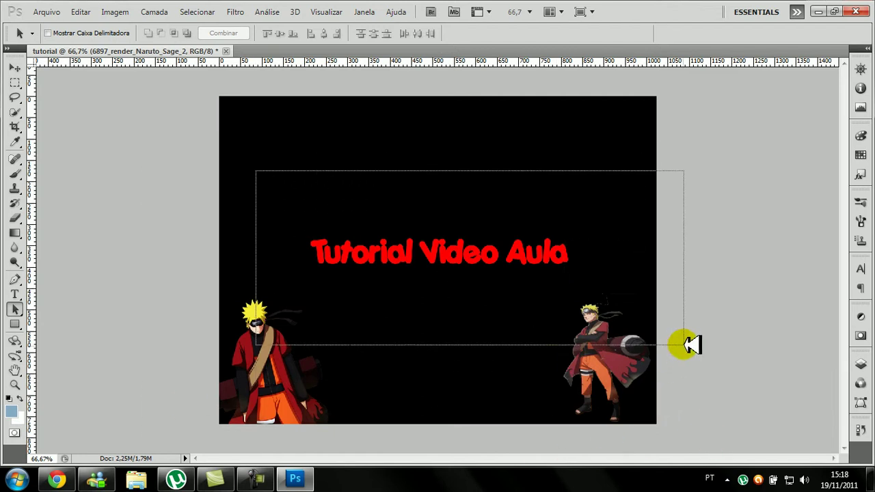
{"action": "left_click_drag", "start_coordinate": [217, 90], "coordinate": [804, 402]}
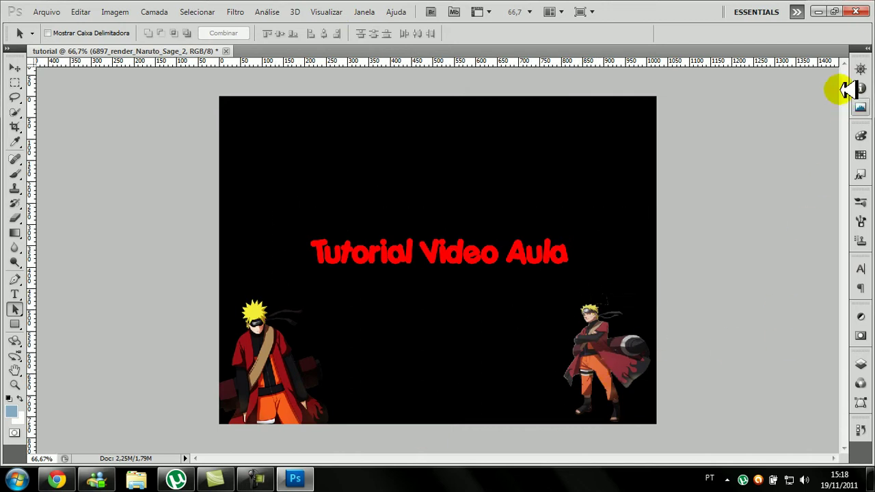
{"action": "left_click", "coordinate": [819, 11]}
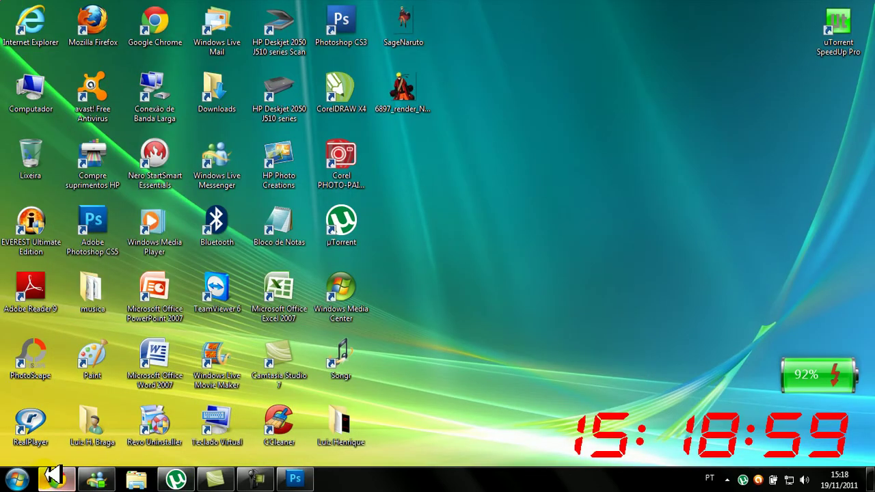
Step: Search Google Images for 'musica png' and save the speaker-and-music-note icon
{"action": "left_click", "coordinate": [57, 479]}
{"action": "left_click", "coordinate": [249, 7]}
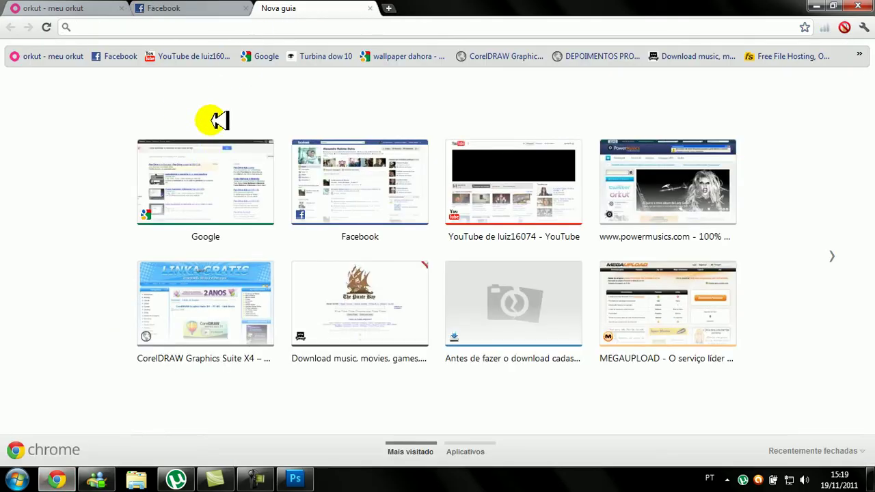
{"action": "left_click", "coordinate": [212, 175]}
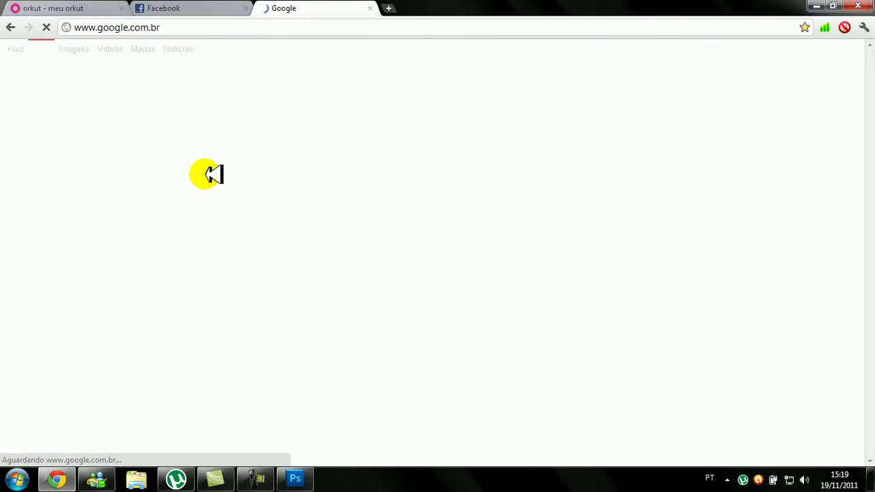
{"action": "type", "text": "mus"}
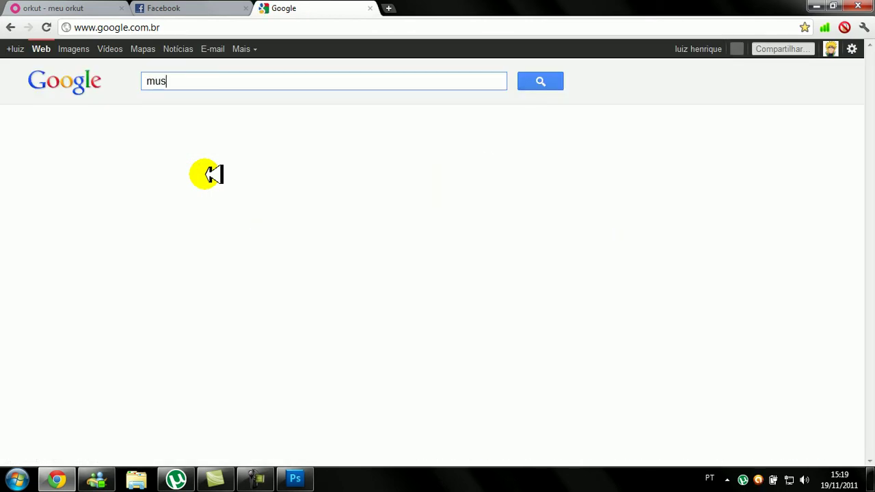
{"action": "type", "text": "ica pn"}
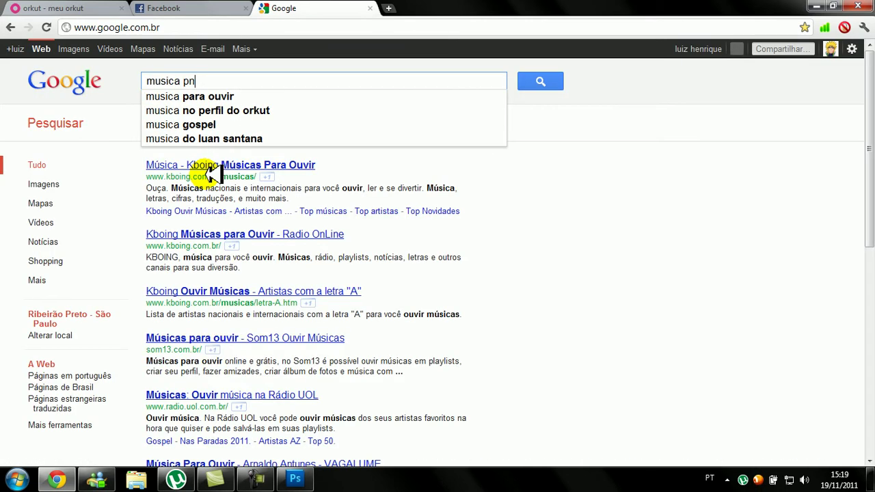
{"action": "type", "text": "g"}
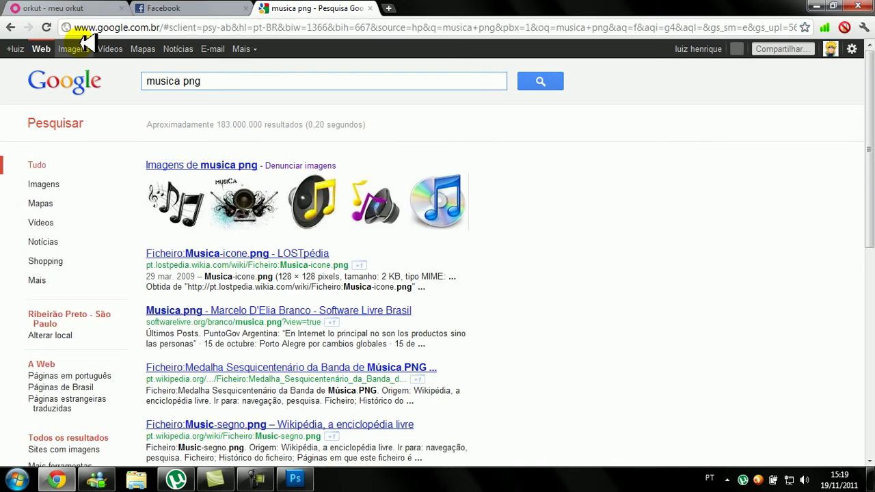
{"action": "left_click", "coordinate": [81, 46]}
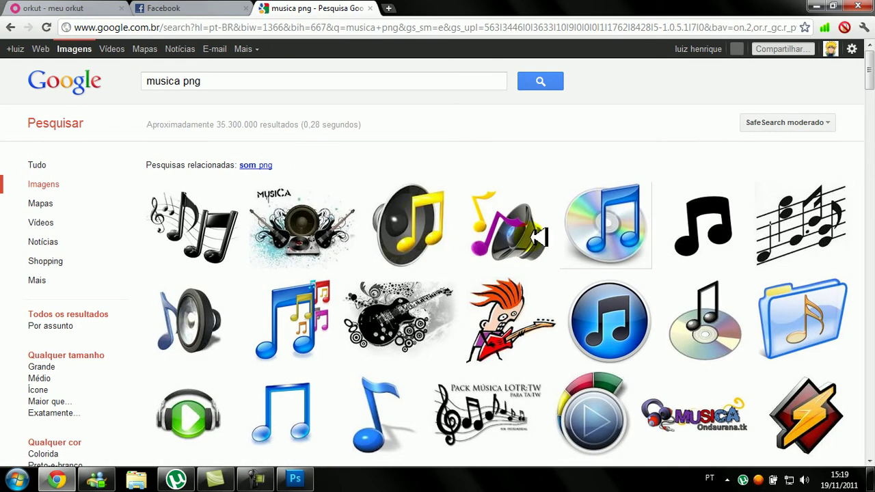
{"action": "mouse_move", "coordinate": [509, 226]}
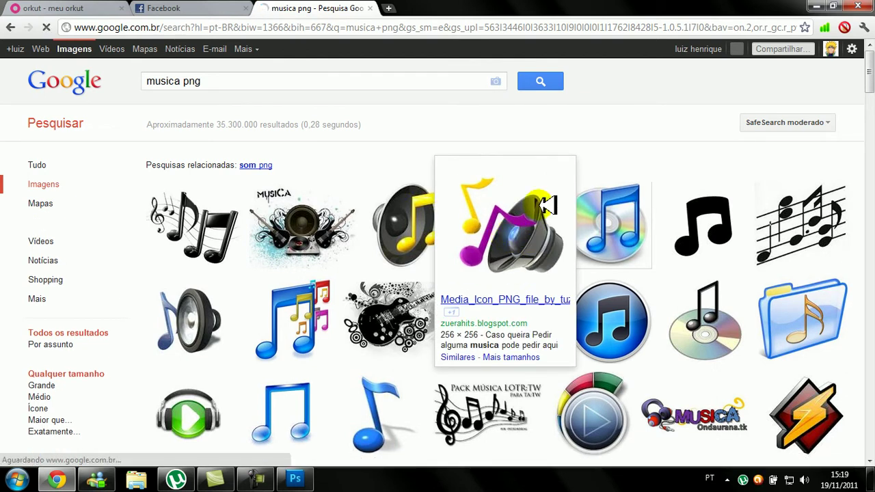
{"action": "left_click", "coordinate": [515, 238]}
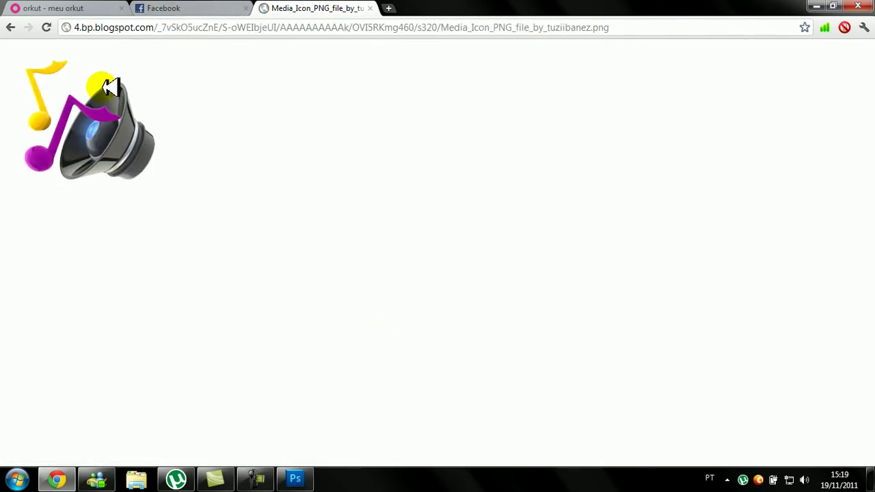
{"action": "right_click", "coordinate": [103, 86]}
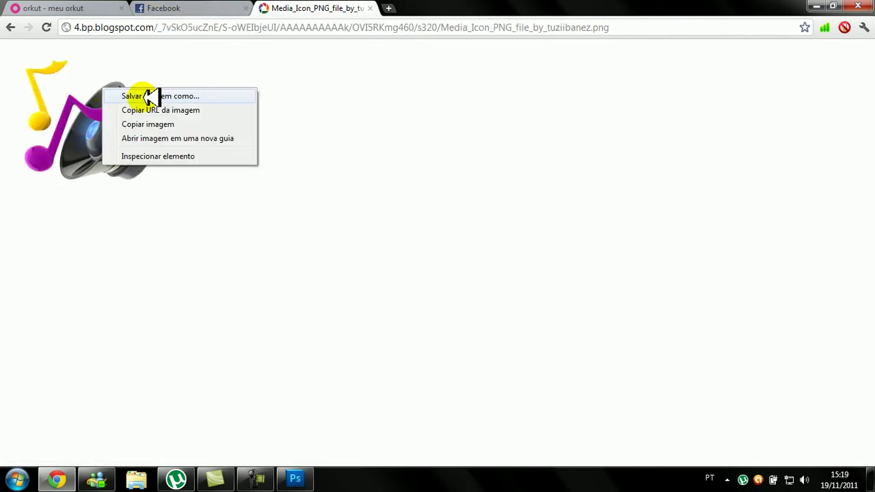
{"action": "left_click", "coordinate": [146, 96]}
{"action": "left_click", "coordinate": [342, 284]}
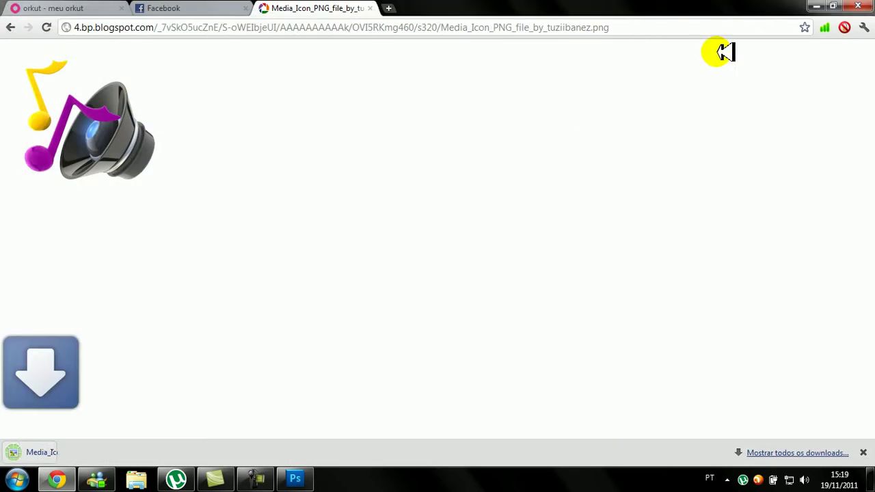
{"action": "left_click", "coordinate": [817, 6]}
Step: Place the Media_Icon_PNG music icon lower middle beside the right Naruto, then minimize Photoshop
{"action": "mouse_move", "coordinate": [408, 157]}
{"action": "left_mouse_down"}
{"action": "mouse_move", "coordinate": [287, 483]}
{"action": "mouse_move", "coordinate": [361, 295]}
{"action": "left_mouse_up"}
{"action": "mouse_move", "coordinate": [466, 237]}
{"action": "left_mouse_down"}
{"action": "mouse_move", "coordinate": [535, 158]}
{"action": "mouse_move", "coordinate": [589, 140]}
{"action": "mouse_move", "coordinate": [489, 318]}
{"action": "mouse_move", "coordinate": [490, 357]}
{"action": "mouse_move", "coordinate": [513, 374]}
{"action": "left_mouse_up"}
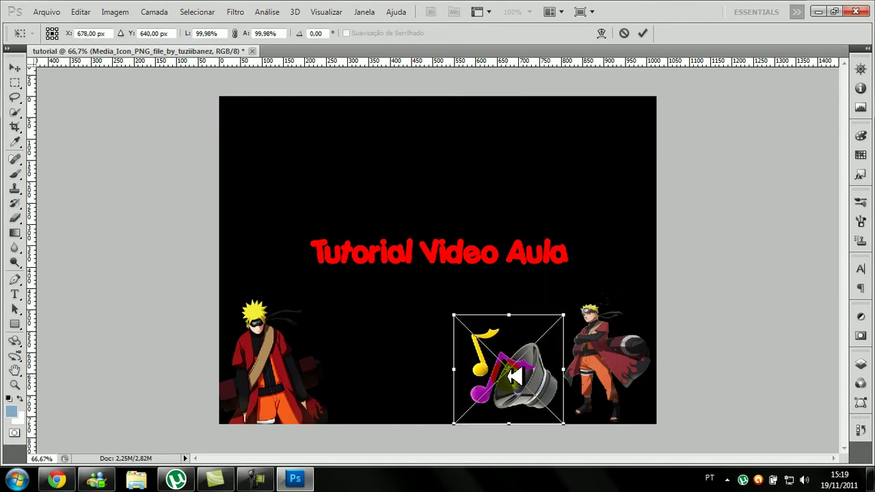
{"action": "left_click", "coordinate": [9, 307]}
{"action": "left_click", "coordinate": [365, 190]}
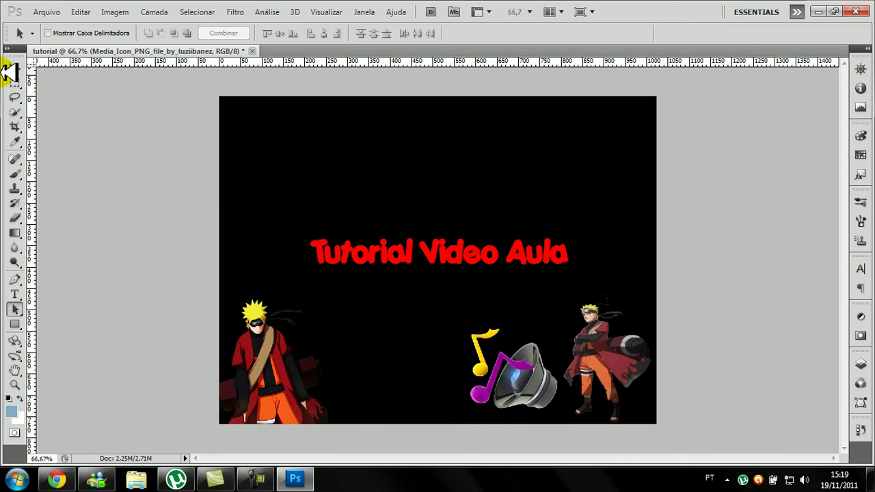
{"action": "left_click", "coordinate": [823, 11]}
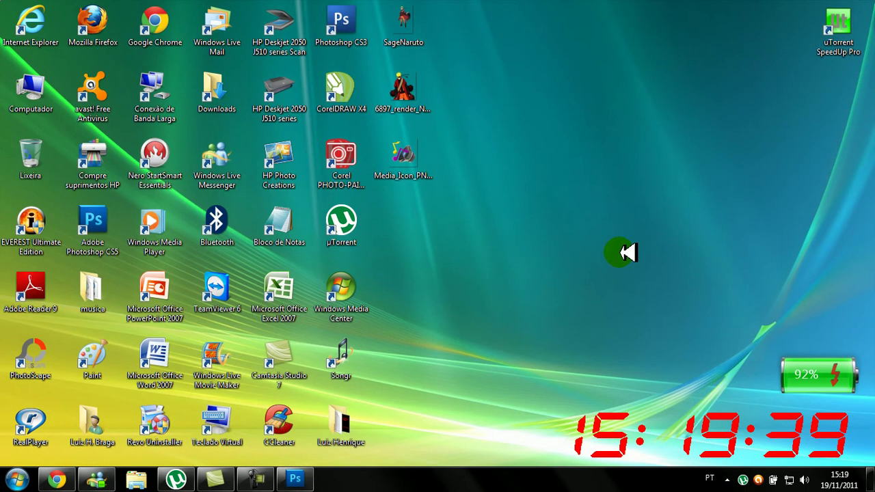